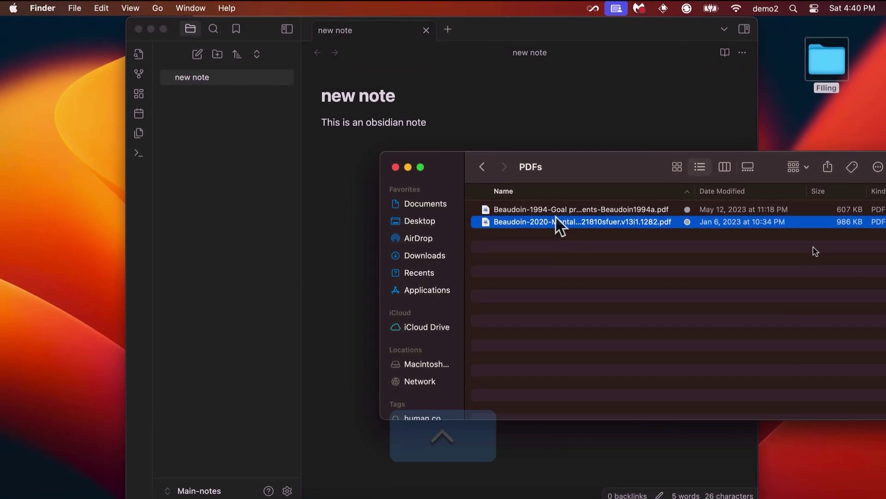
# - Copy a Hookmark link to the selected Beaudoin-2020 PDF using the Action menu's Copy Link
pyautogui.hotkey('ctrl', 'h')
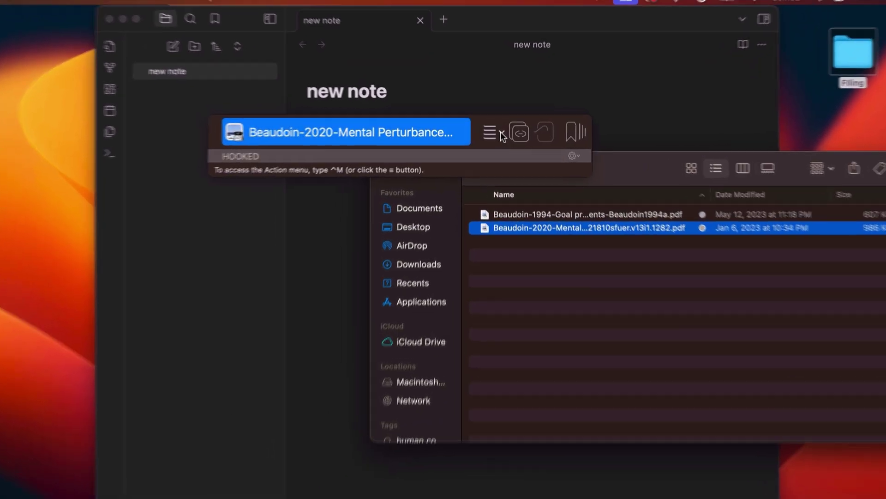
pyautogui.click(497, 133)
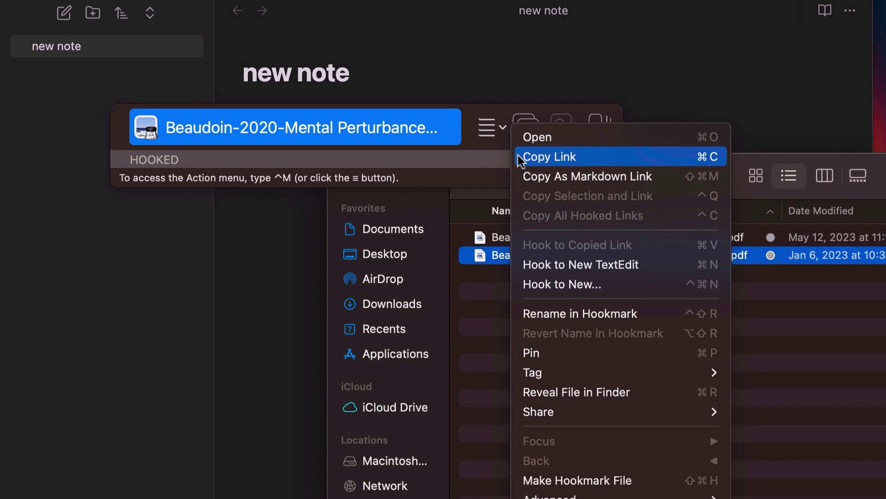
pyautogui.click(533, 157)
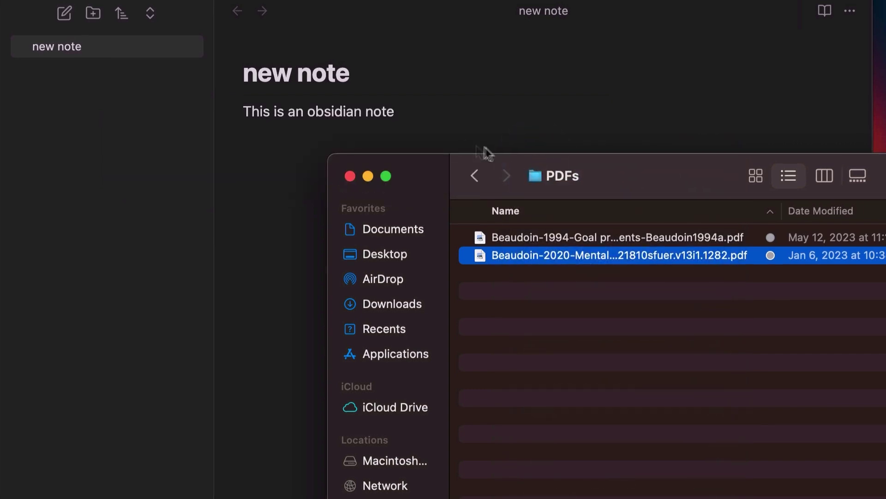
# - Paste the Beaudoin-2020 PDF link below the Obsidian note text so it renders as a title
pyautogui.click(447, 134)
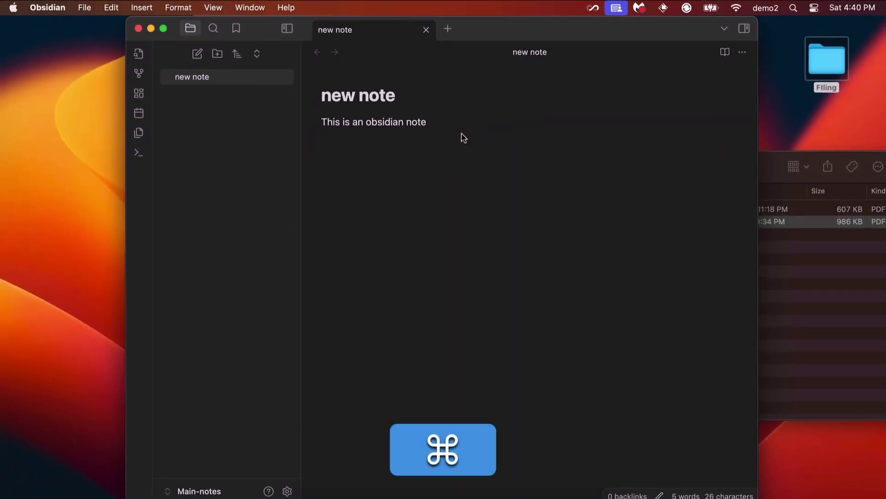
pyautogui.press('super+v')
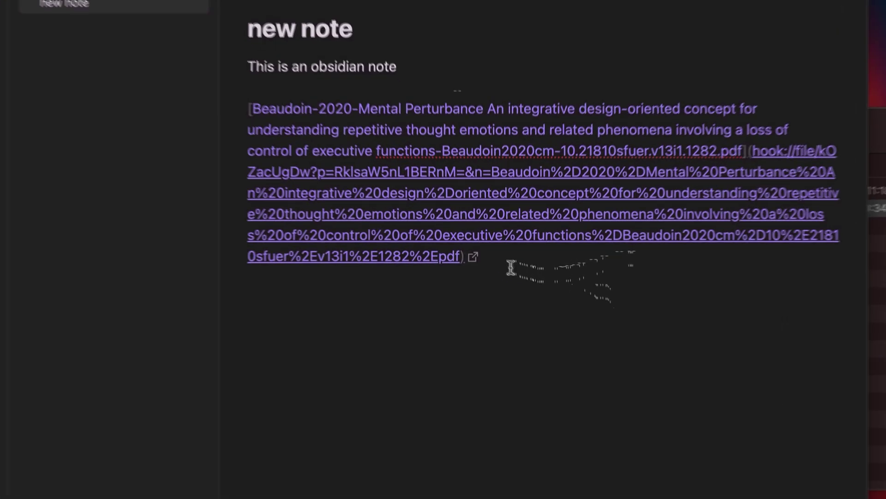
pyautogui.click(474, 257)
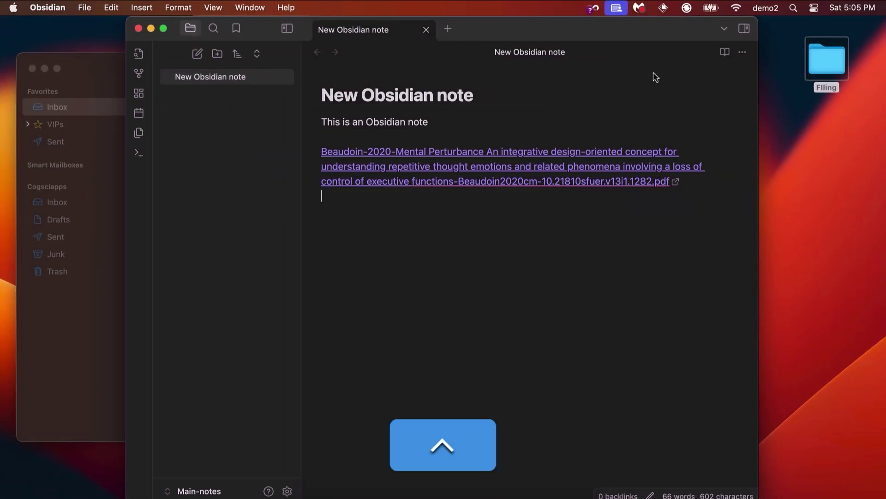
# - Copy a Hookmark link to the New Obsidian note
pyautogui.hotkey('ctrl', 'h')
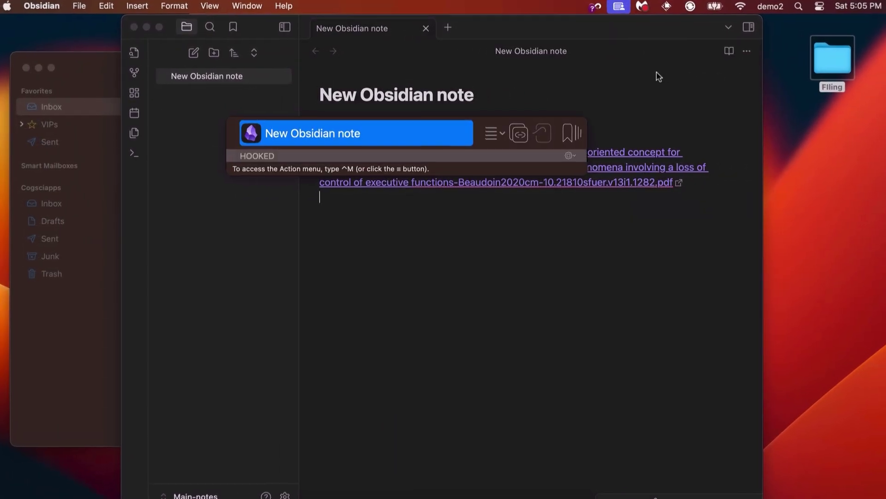
pyautogui.click(503, 135)
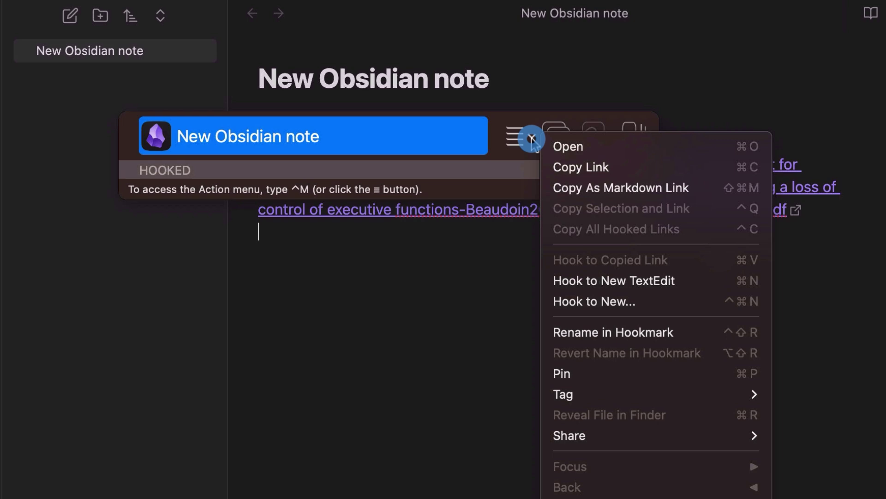
pyautogui.click(556, 169)
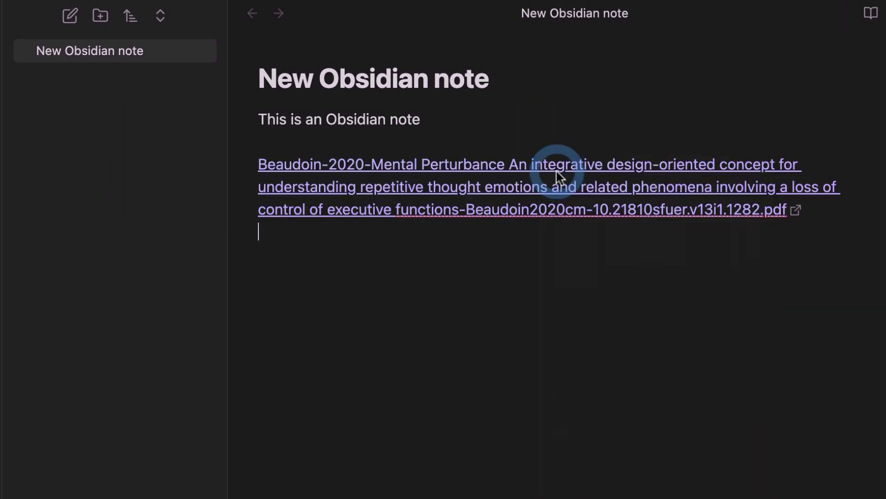
# - Hook the Welcome to Hookmark! email to the copied note link, then reopen the note
pyautogui.press('super+Tab')
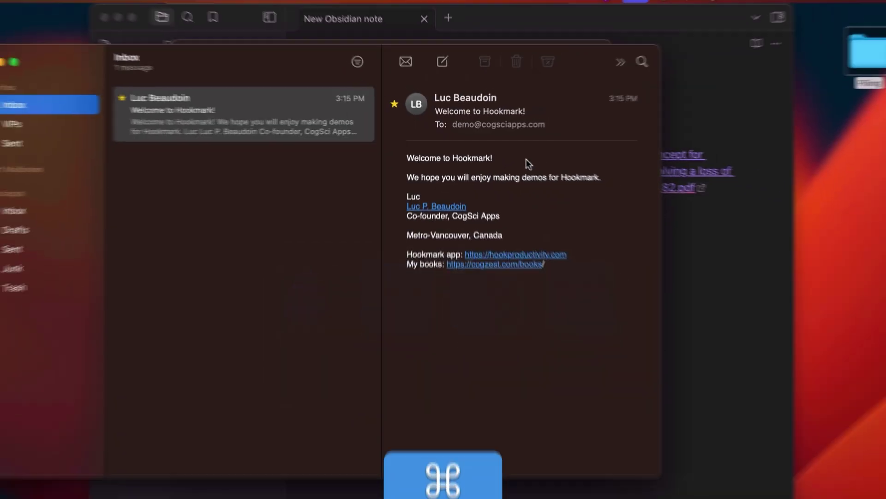
pyautogui.click(522, 176)
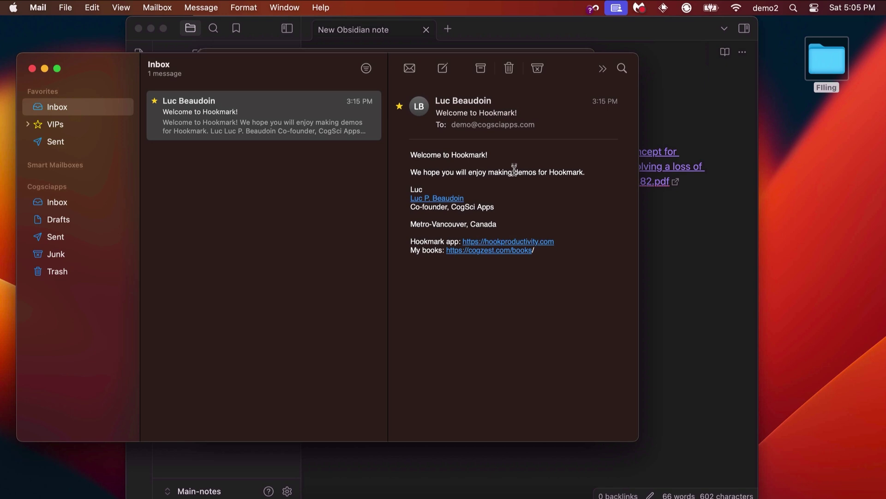
pyautogui.press('ctrl')
pyautogui.hotkey('ctrl', 'h')
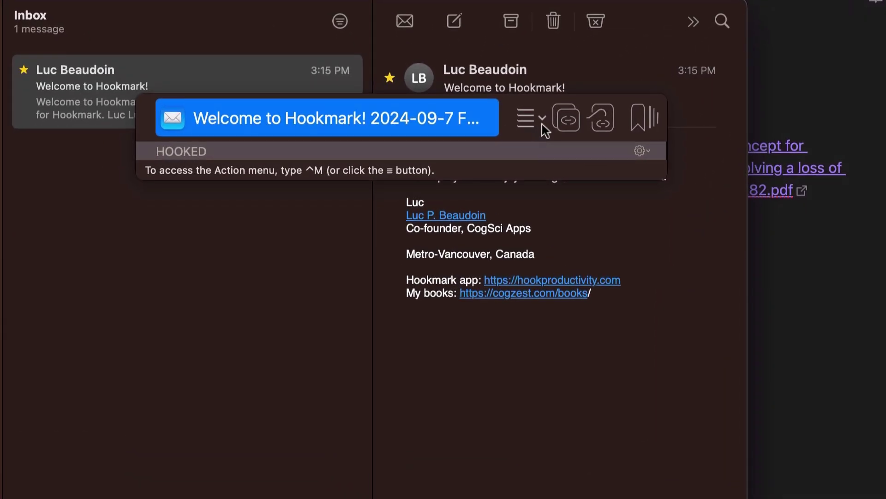
pyautogui.click(544, 129)
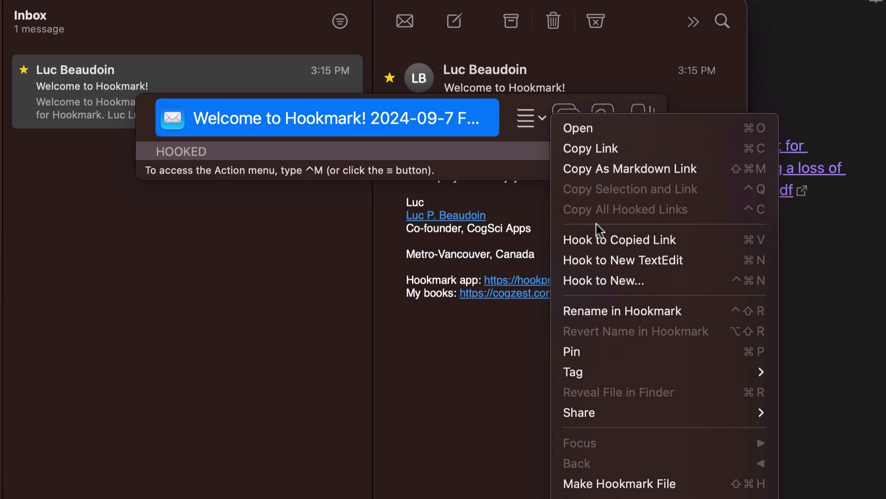
pyautogui.click(600, 239)
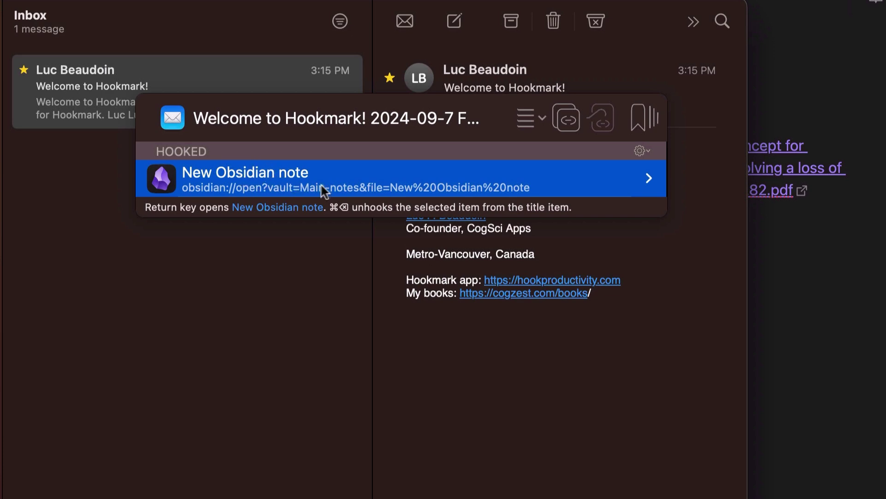
pyautogui.click(339, 183)
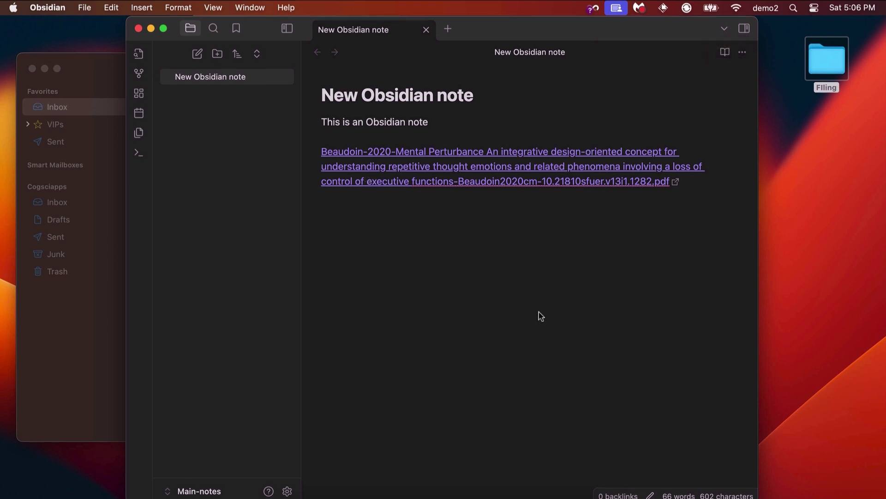
# - Open the welcome email from the note's hooks, then return to the note via the email's hooks
pyautogui.hotkey('ctrl', 'h')
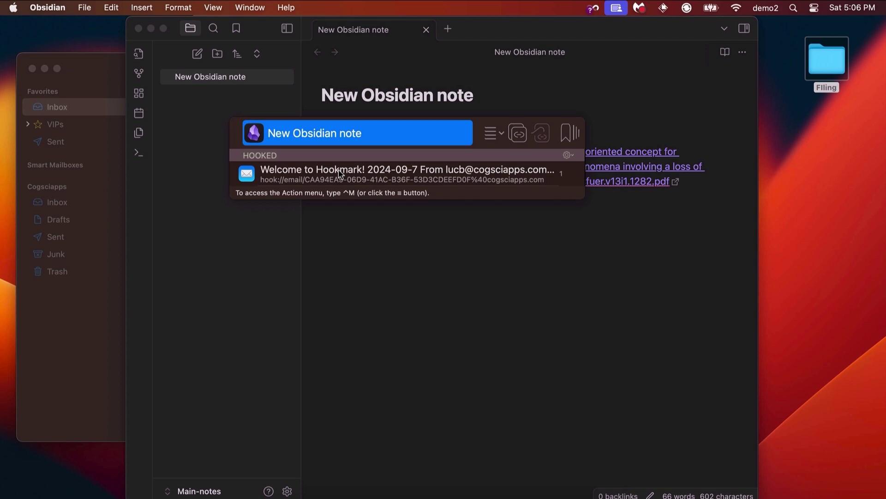
pyautogui.click(340, 173)
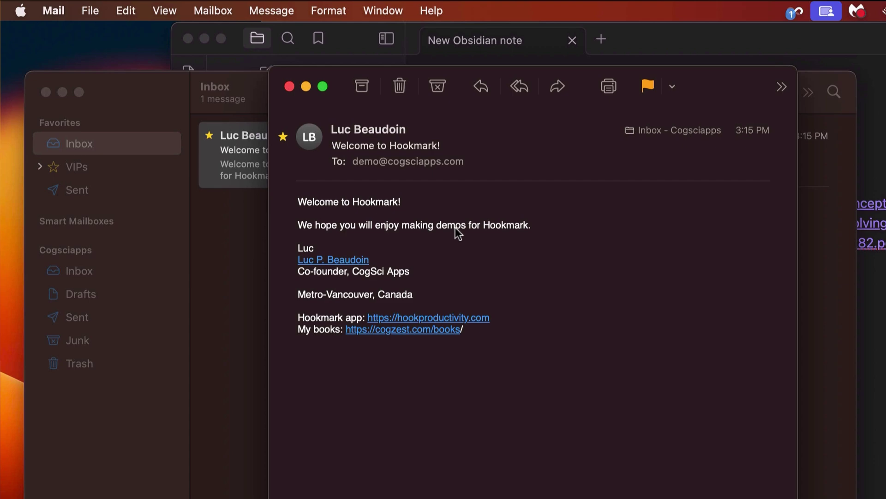
pyautogui.hotkey('ctrl', 'h')
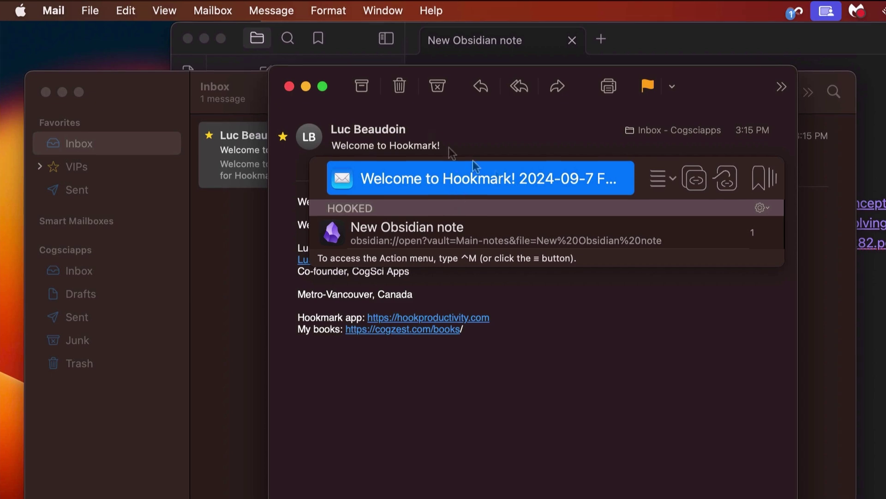
pyautogui.click(767, 322)
pyautogui.hotkey('ctrl', 'h')
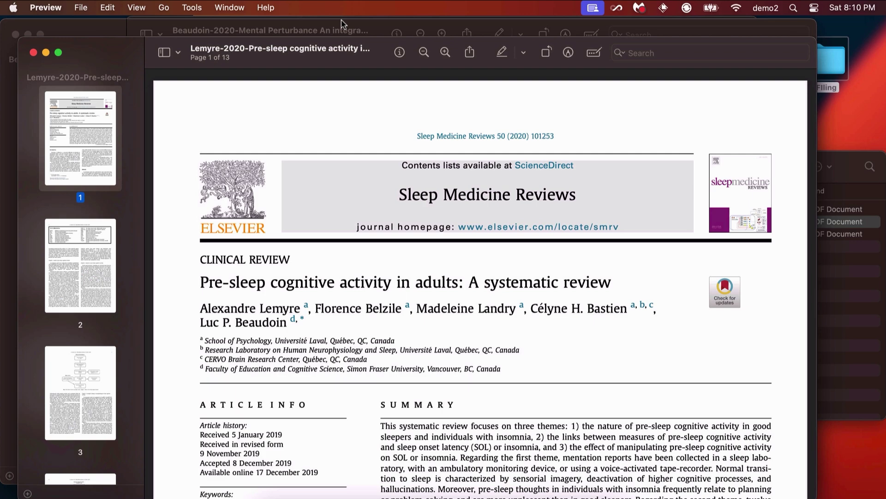
# - Hook the Lemyre-2020 PDF to a new Obsidian note with Hook to New
pyautogui.hotkey('ctrl', 'h')
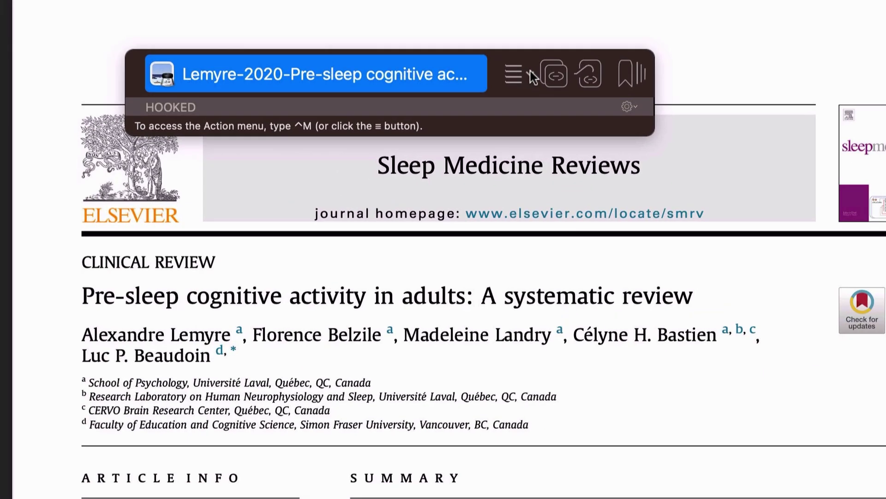
pyautogui.click(501, 133)
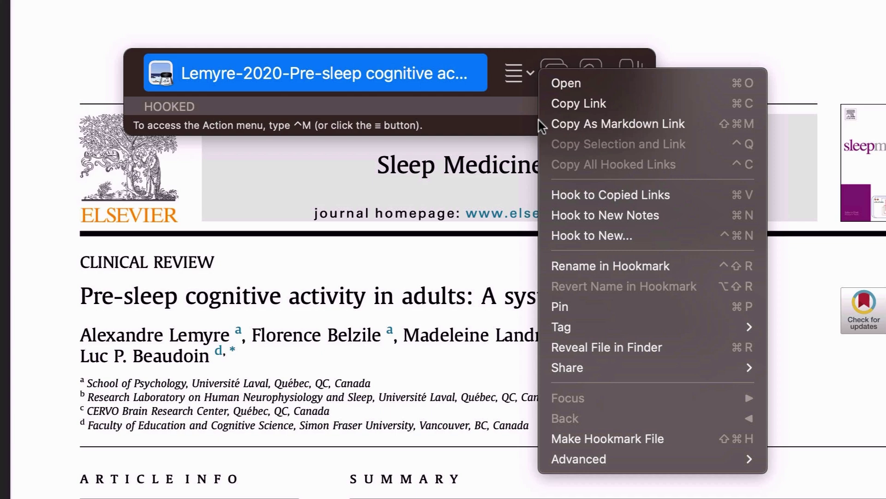
pyautogui.click(593, 237)
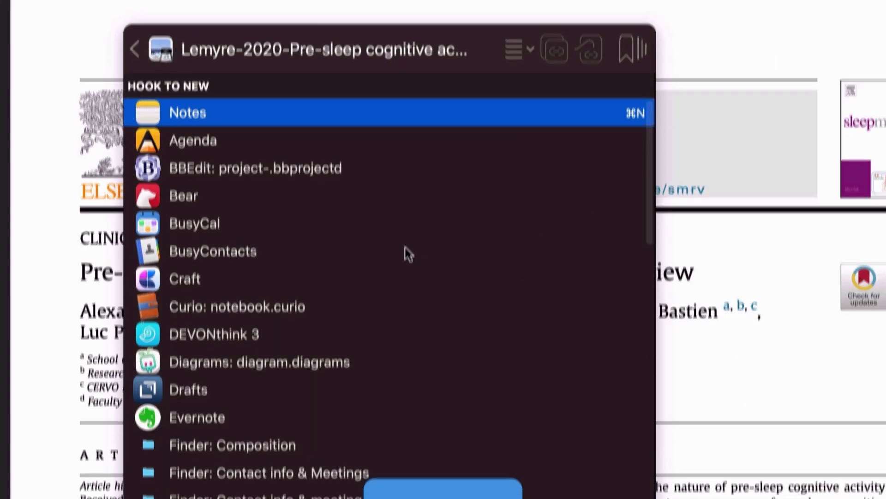
pyautogui.press('o')
pyautogui.press('Return')
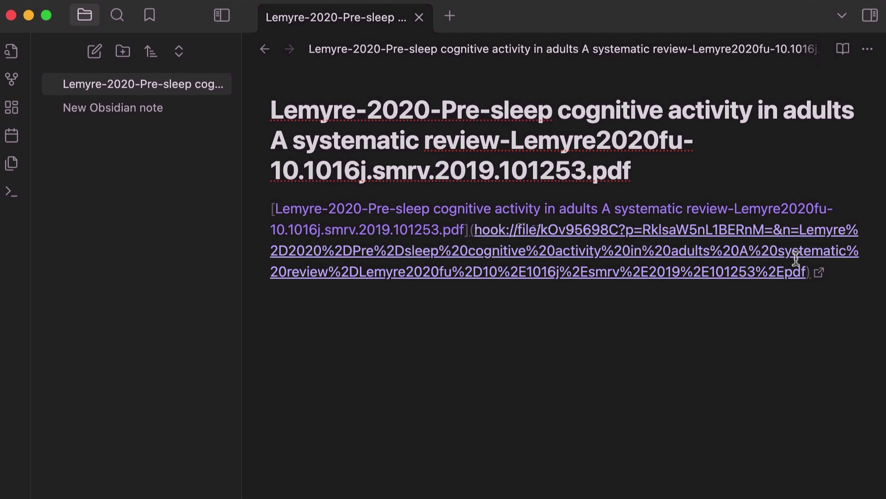
# - Go back and forth between the Lemyre-2020 note and its PDF through their hooks
pyautogui.click(818, 275)
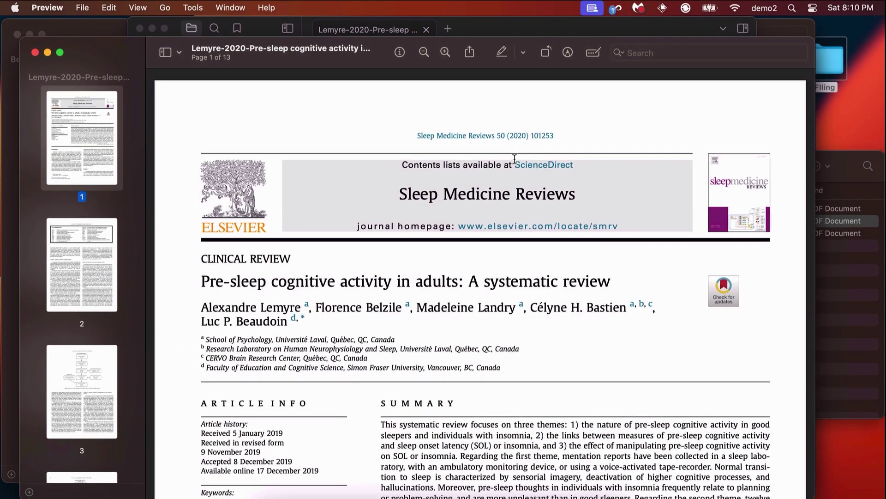
pyautogui.press('ctrl')
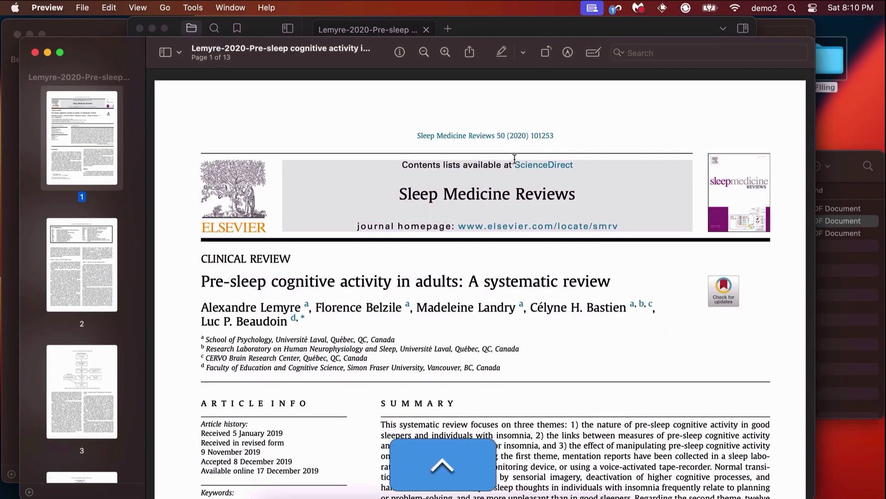
pyautogui.hotkey('ctrl', 'h')
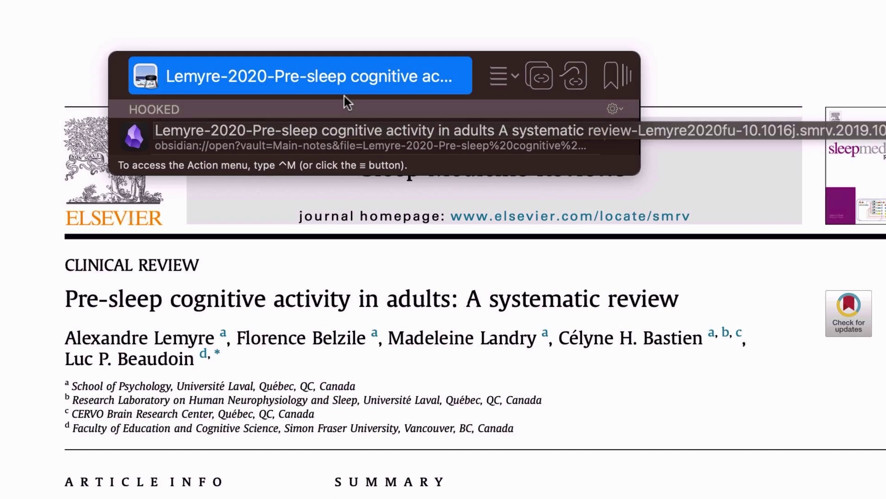
pyautogui.doubleClick(336, 138)
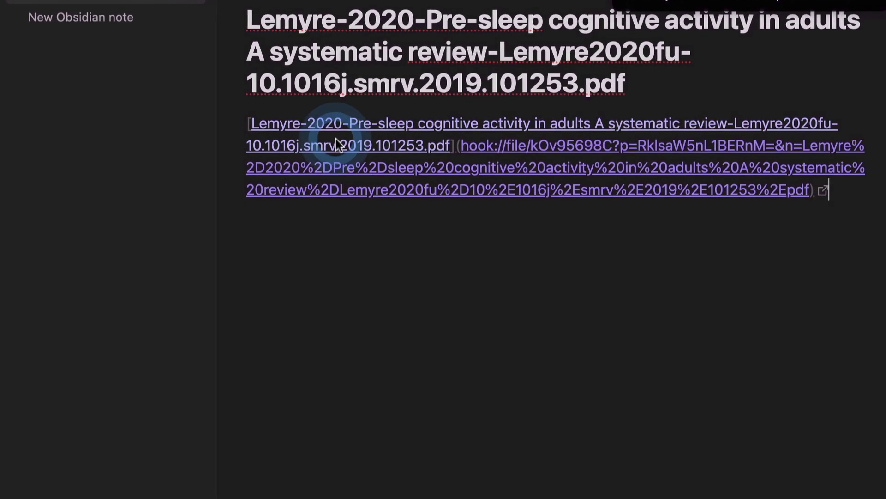
pyautogui.hotkey('ctrl', 'h')
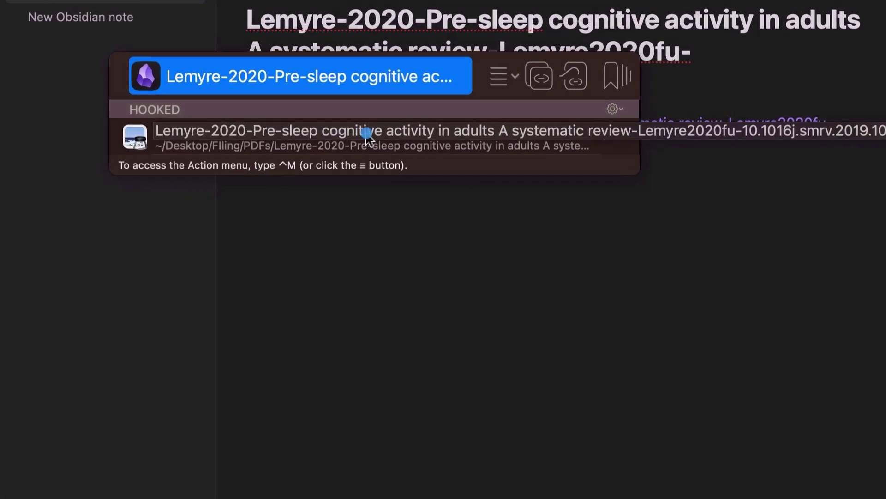
pyautogui.doubleClick(367, 138)
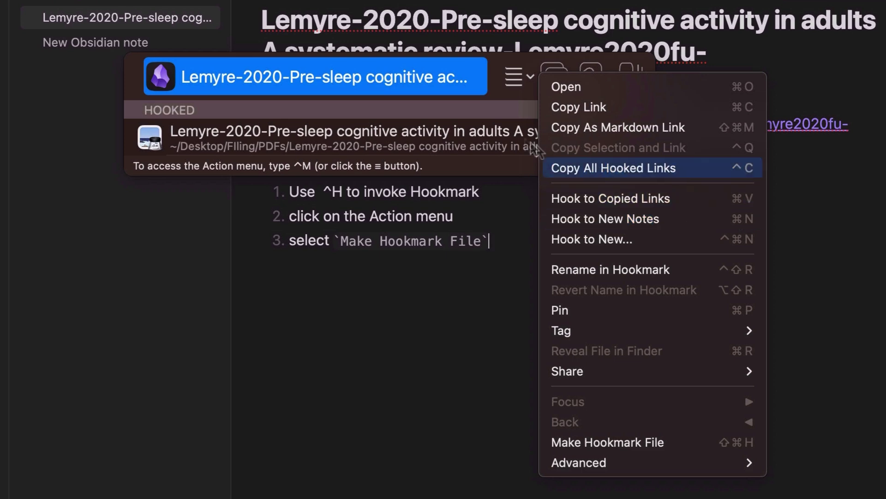
# - Set the Default template on Hookmark's Notes settings tab to Obsidian
pyautogui.click(450, 89)
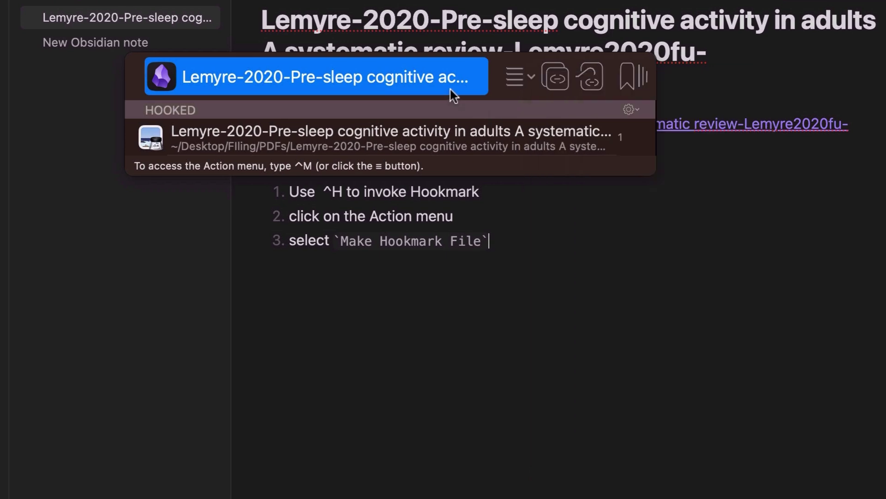
pyautogui.click(640, 112)
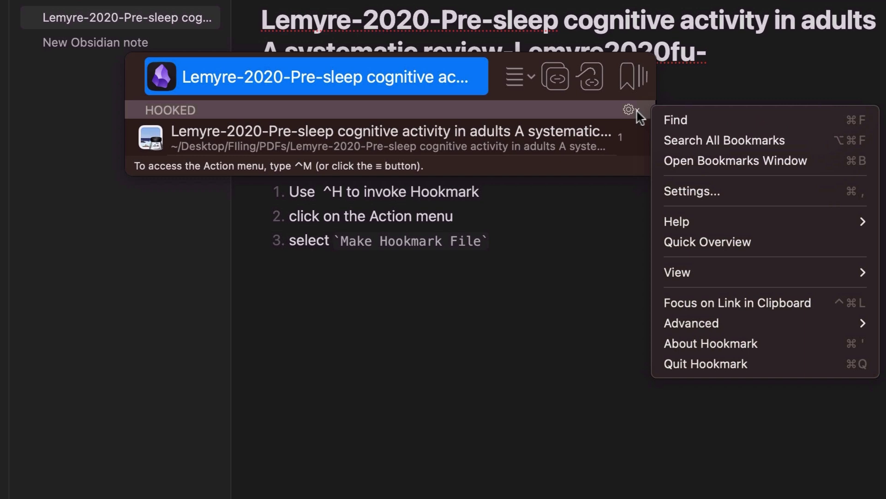
pyautogui.moveTo(691, 223)
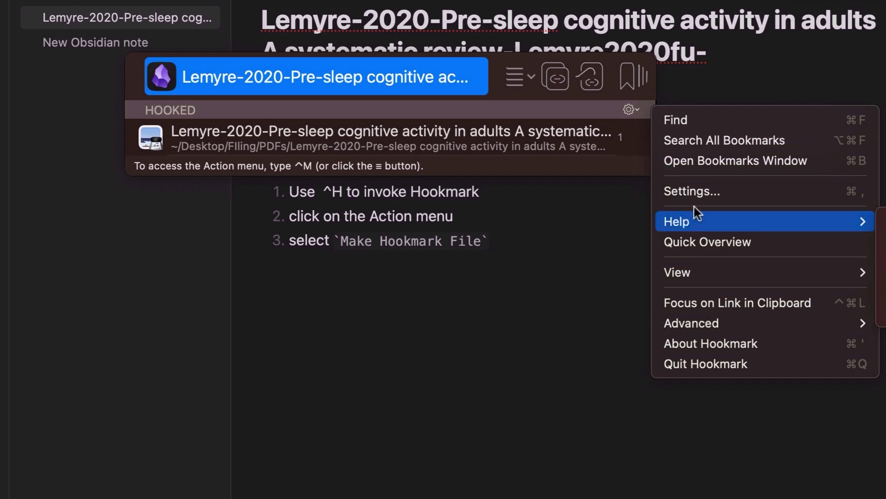
pyautogui.click(699, 198)
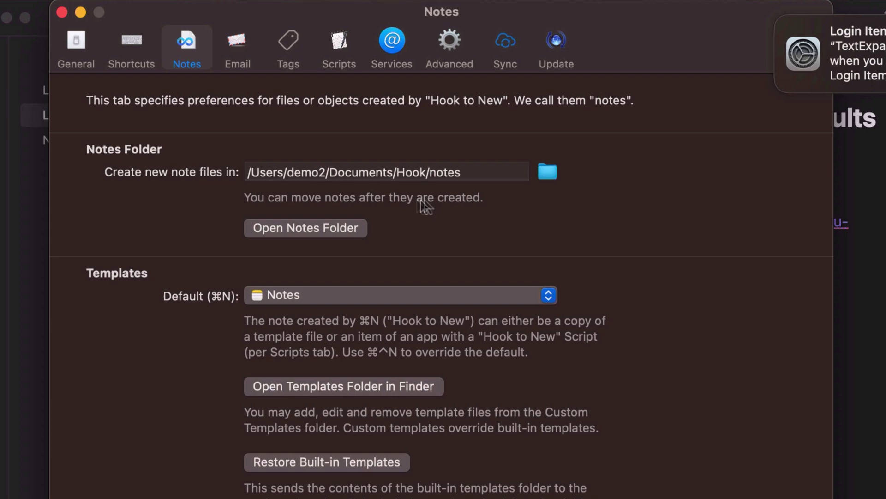
pyautogui.click(188, 42)
pyautogui.click(322, 298)
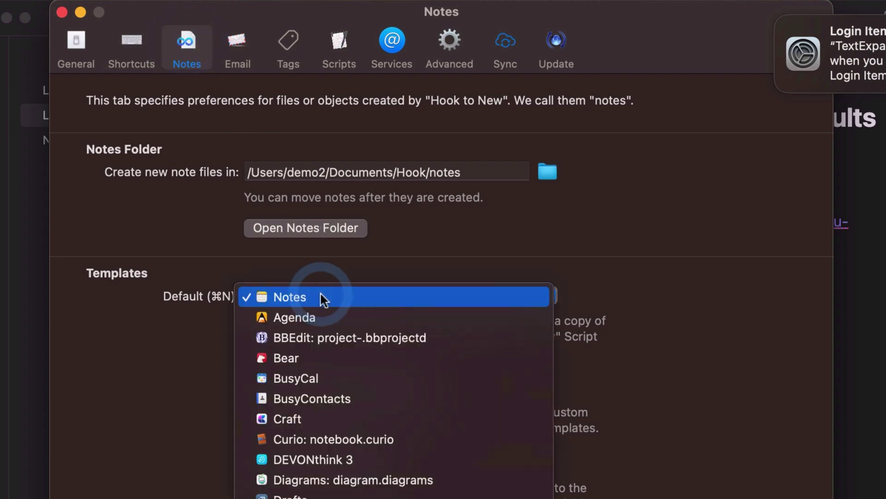
pyautogui.press('o')
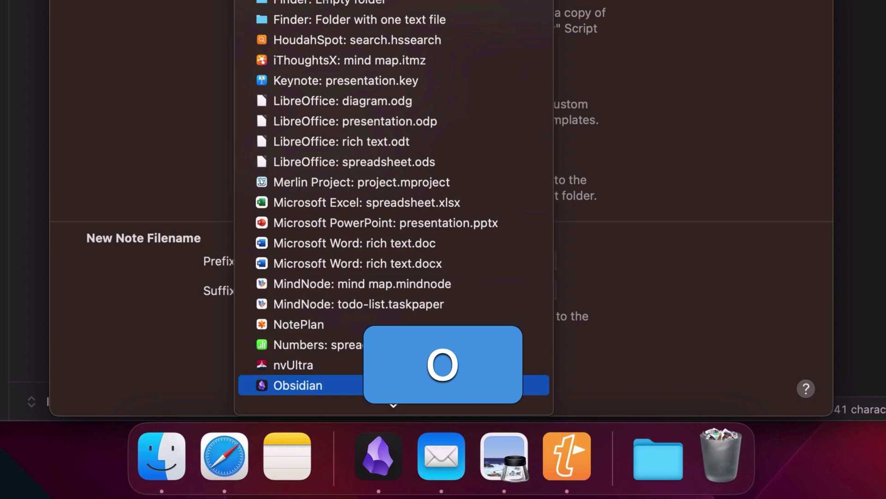
pyautogui.press('Return')
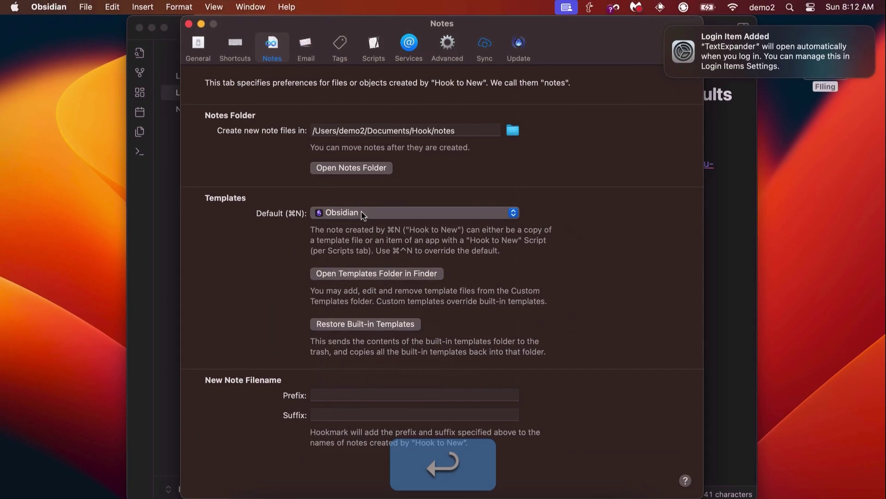
pyautogui.click(189, 25)
pyautogui.hotkey('ctrl', 'h')
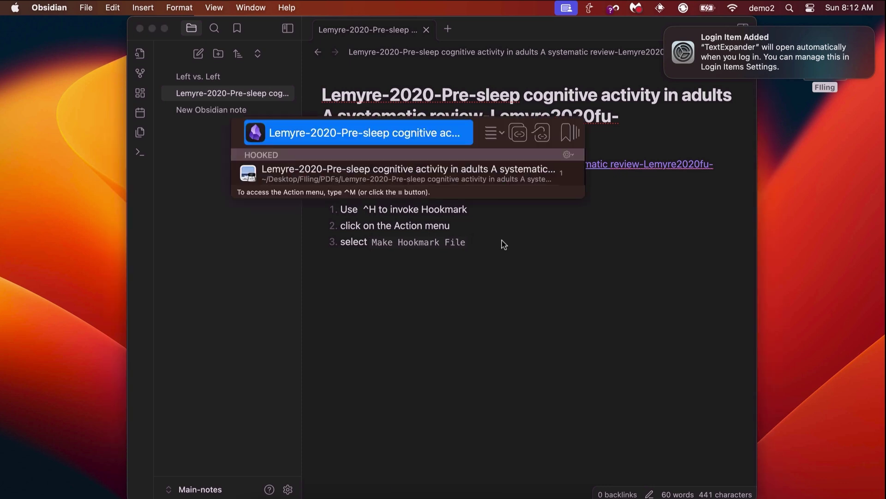
pyautogui.click(502, 134)
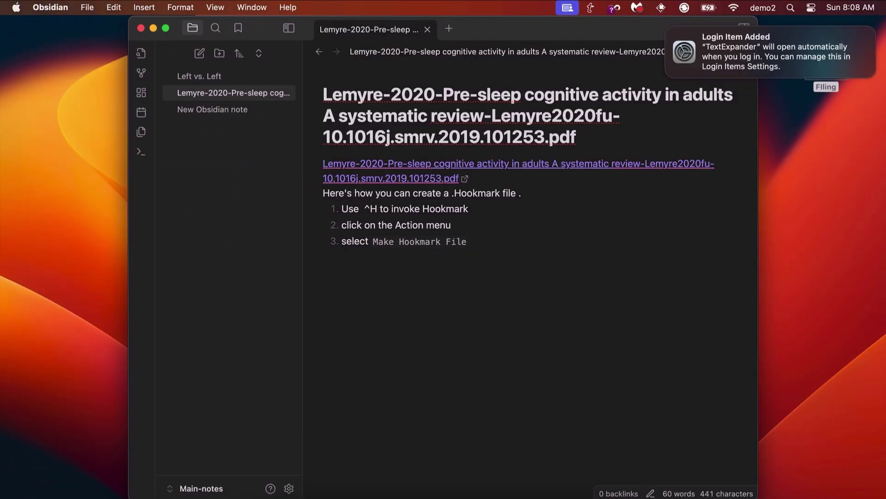
# - Make a Hookmark File for the Lemyre-2020 note from Hookmark's Action menu
pyautogui.hotkey('ctrl', 'h')
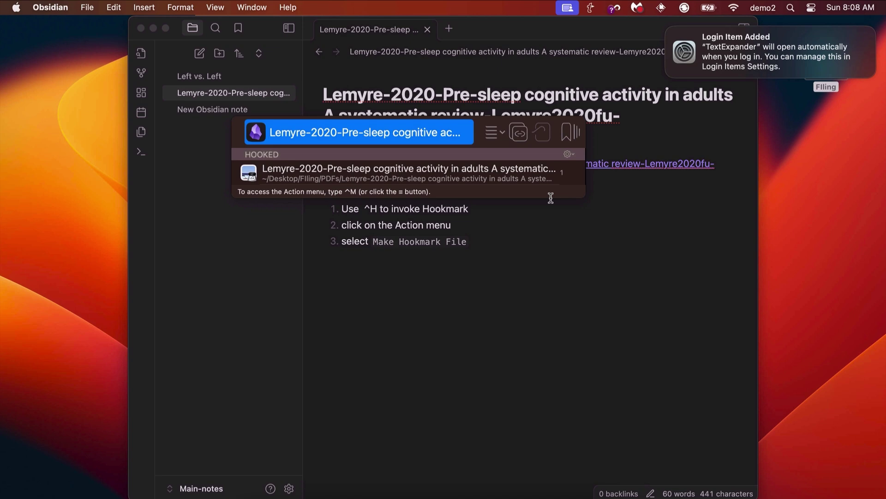
pyautogui.click(501, 133)
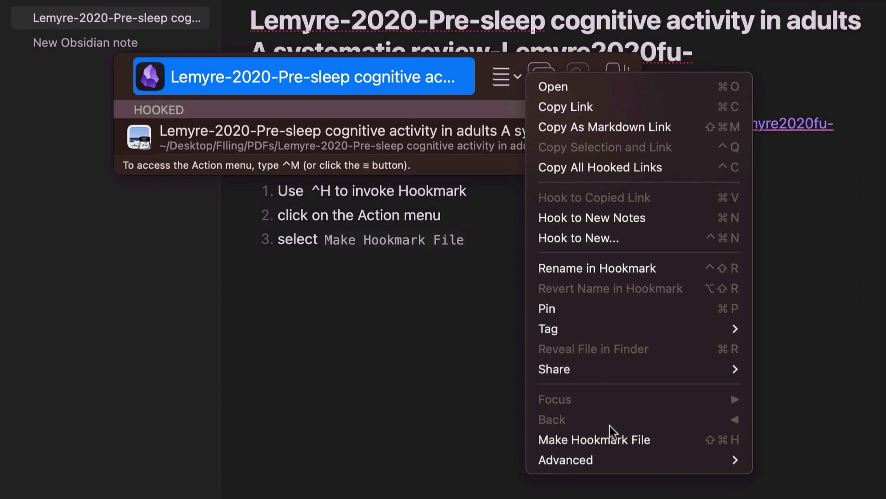
pyautogui.click(641, 443)
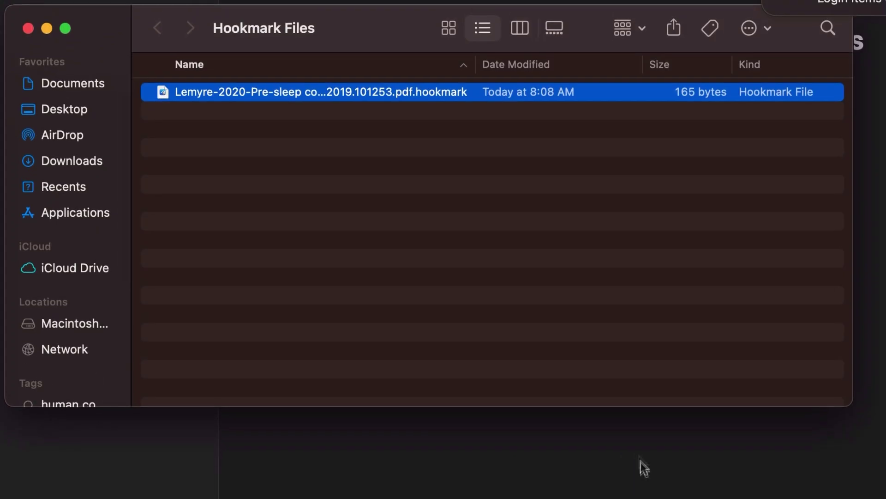
# - Open the new .hookmark file in Hookmark Files to reopen the Lemyre note
pyautogui.keyDown('super'); pyautogui.click(272, 28); pyautogui.keyUp('super')
pyautogui.click(436, 144)
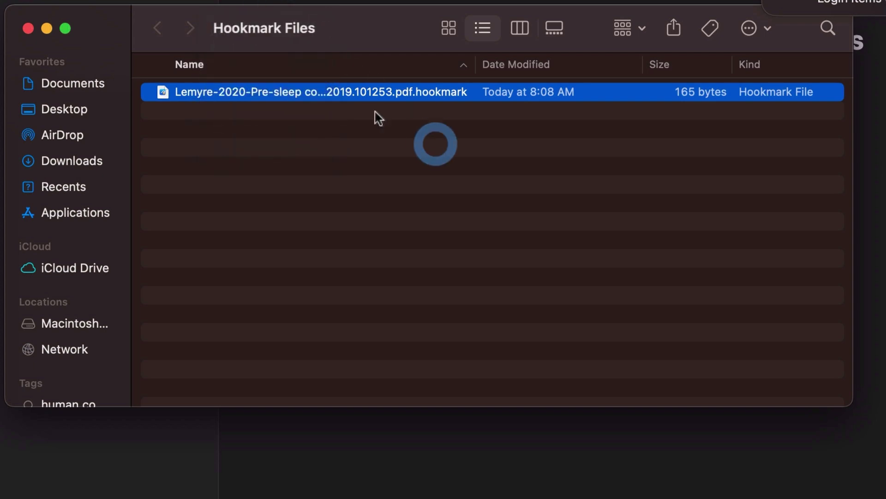
pyautogui.click(365, 94)
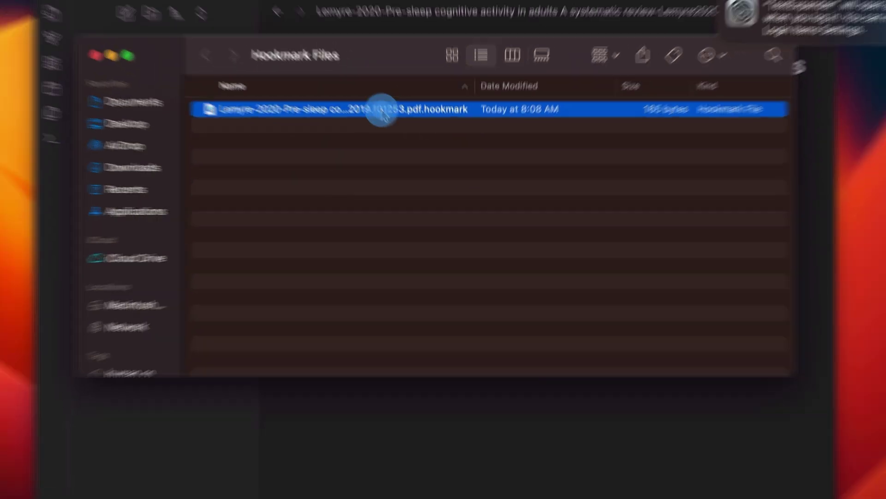
pyautogui.doubleClick(381, 111)
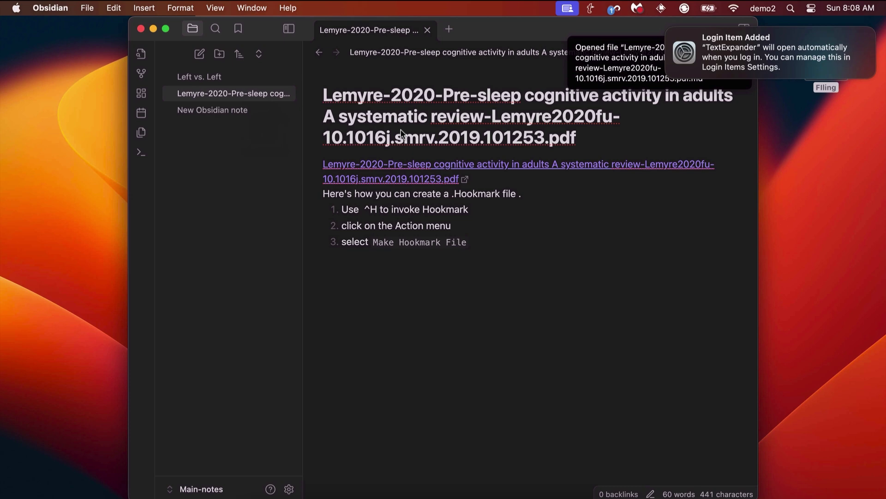
# - Drop the .hookmark file onto BBEdit to view its obsidian:// link
pyautogui.press('super+Tab')
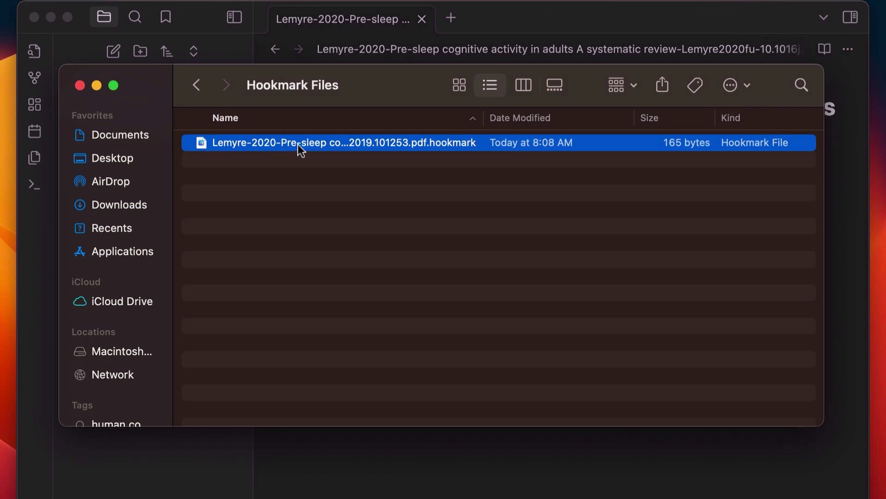
pyautogui.moveTo(298, 144); pyautogui.dragTo(615, 498)
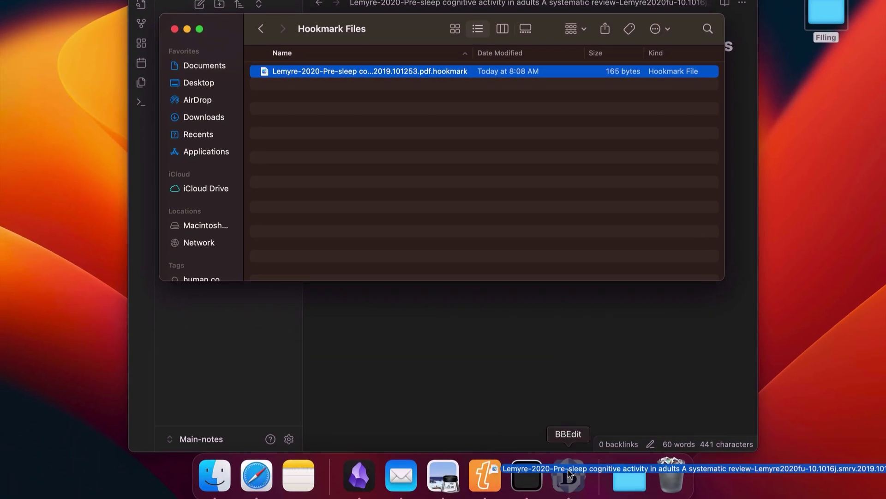
pyautogui.moveTo(569, 473); pyautogui.dragTo(568, 473)
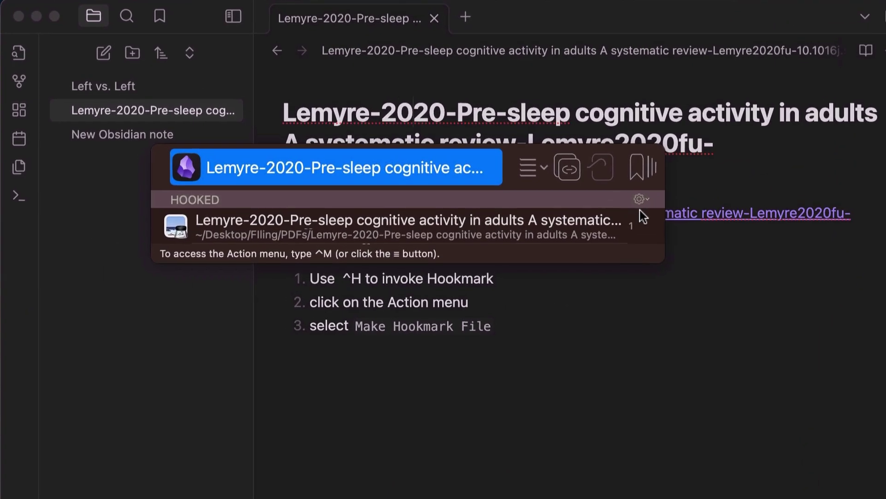
# - Search all Hookmark bookmarks for 'obsidian'
pyautogui.click(613, 181)
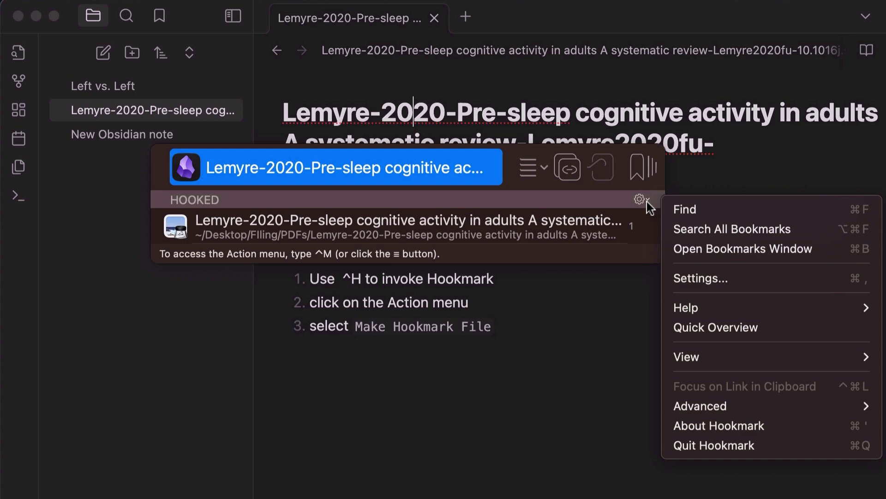
pyautogui.click(723, 238)
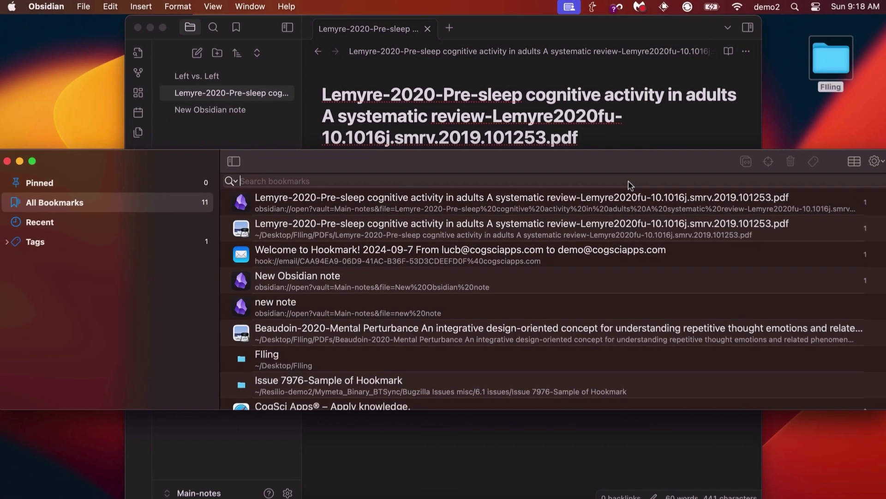
pyautogui.write('o')
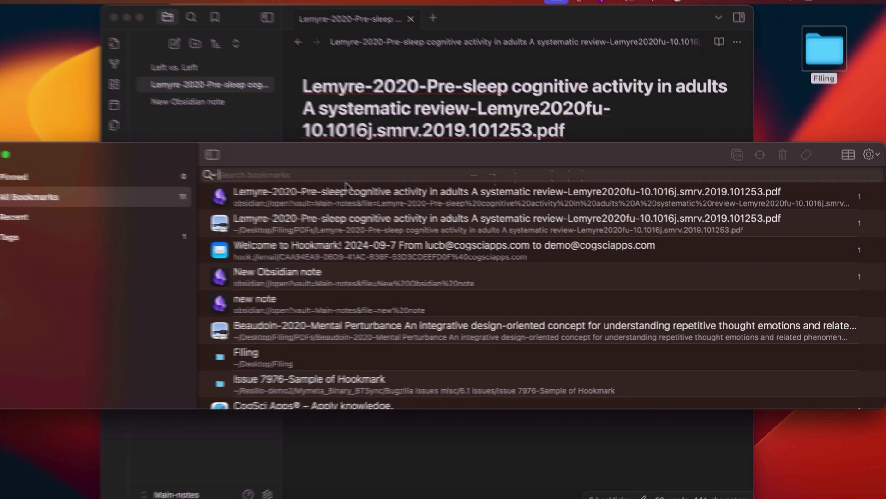
pyautogui.write('bsidian')
pyautogui.press('super+a')
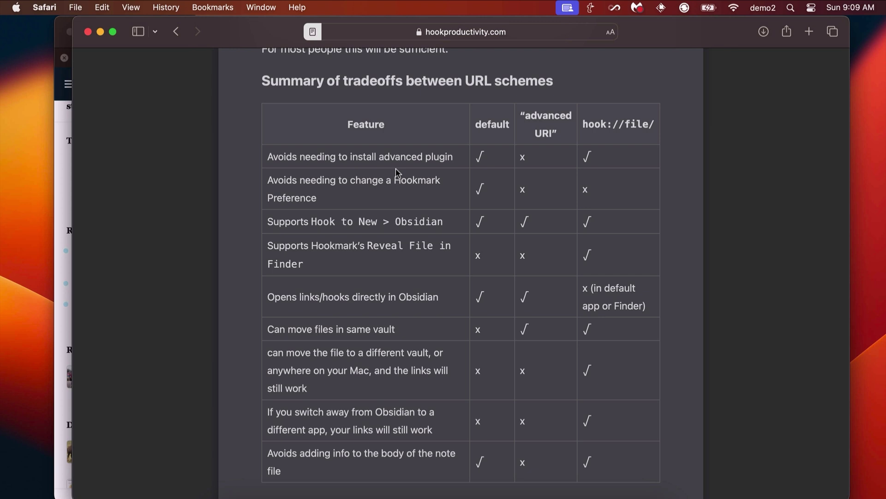
# - Highlight the default-scheme column heading in the Summary of tradeoffs table
pyautogui.doubleClick(488, 125)
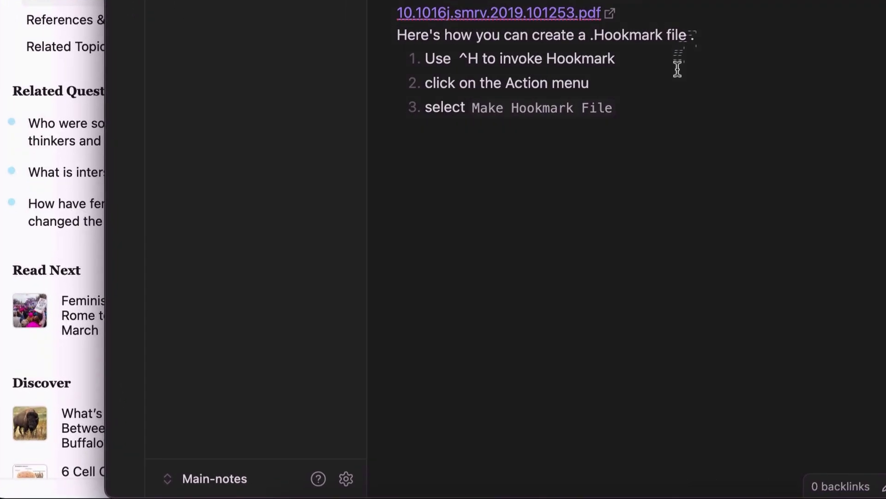
# - Turn on community plugins in Obsidian's settings
pyautogui.click(346, 479)
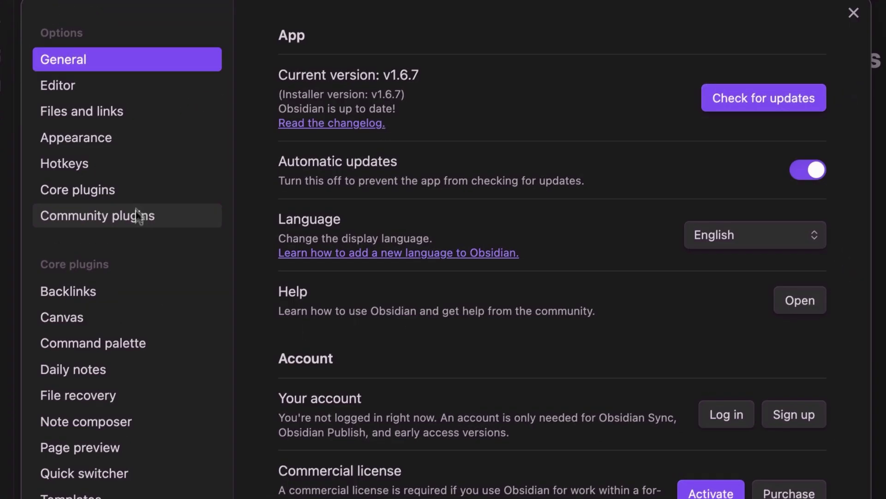
pyautogui.click(251, 66)
pyautogui.click(358, 434)
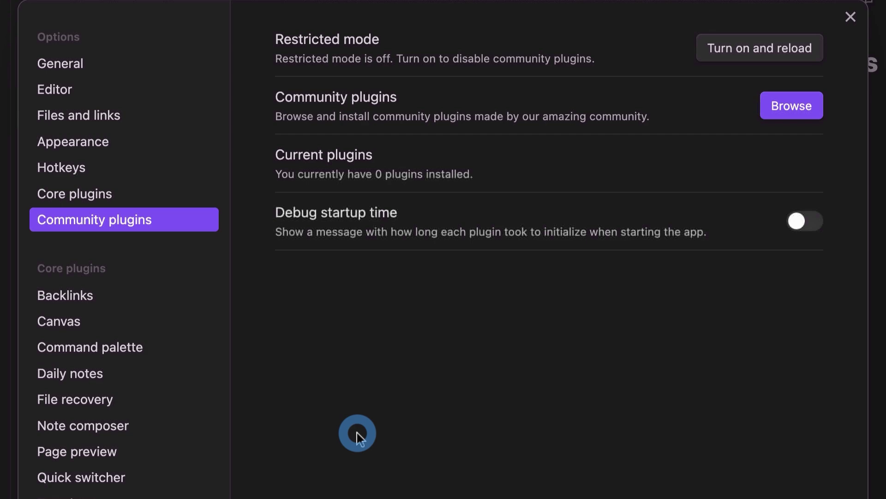
# - Search the plugin catalogue for 'advanced URI' and install the Advanced URI plugin
pyautogui.click(794, 107)
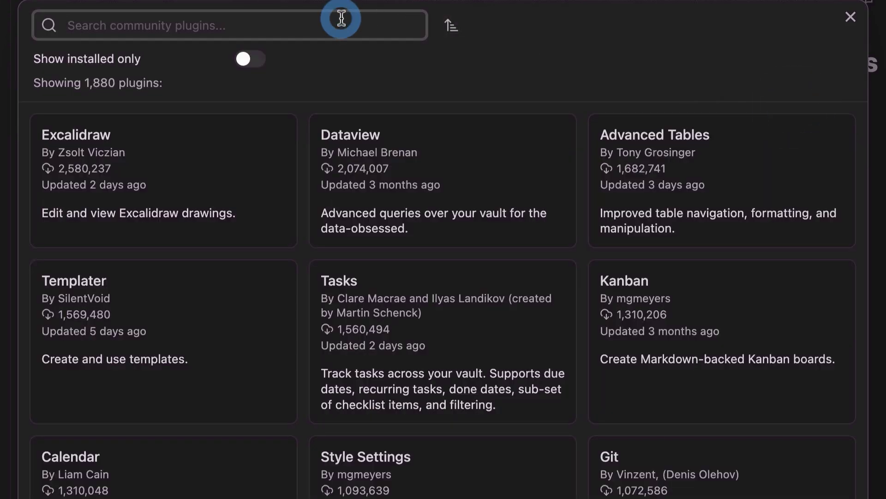
pyautogui.write('advanced URI')
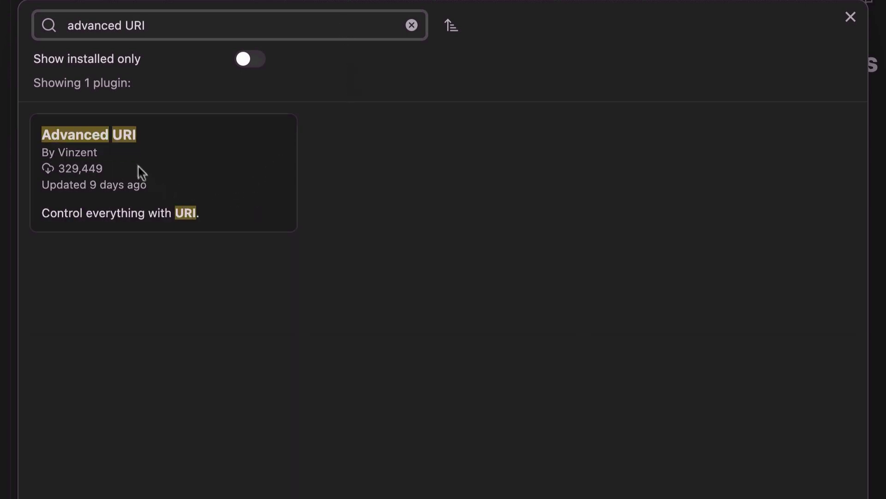
pyautogui.click(112, 139)
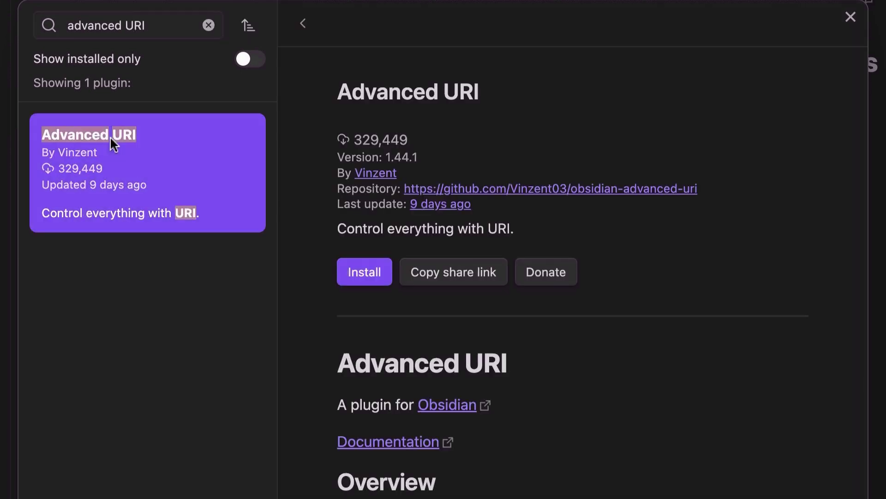
pyautogui.click(364, 280)
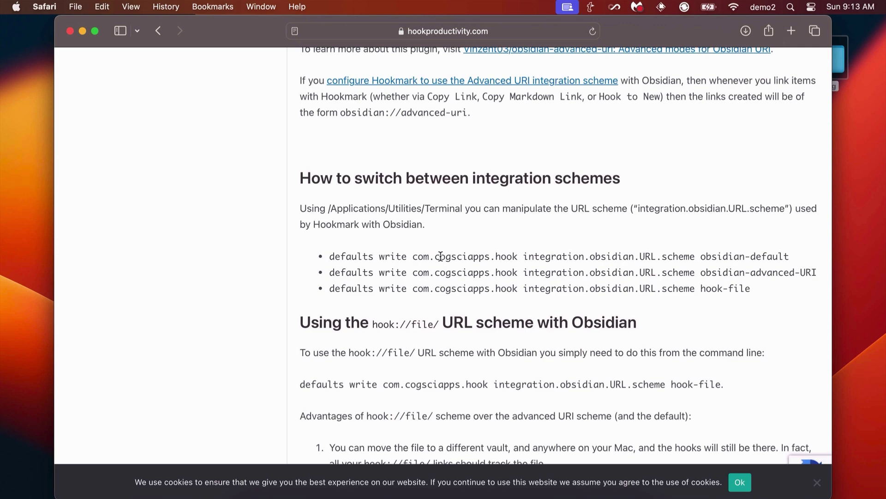
# - Copy the defaults write command and run it in Terminal to set the scheme to obsidian-advanced-URI
pyautogui.moveTo(331, 272); pyautogui.dragTo(852, 271)
pyautogui.press('super+c')
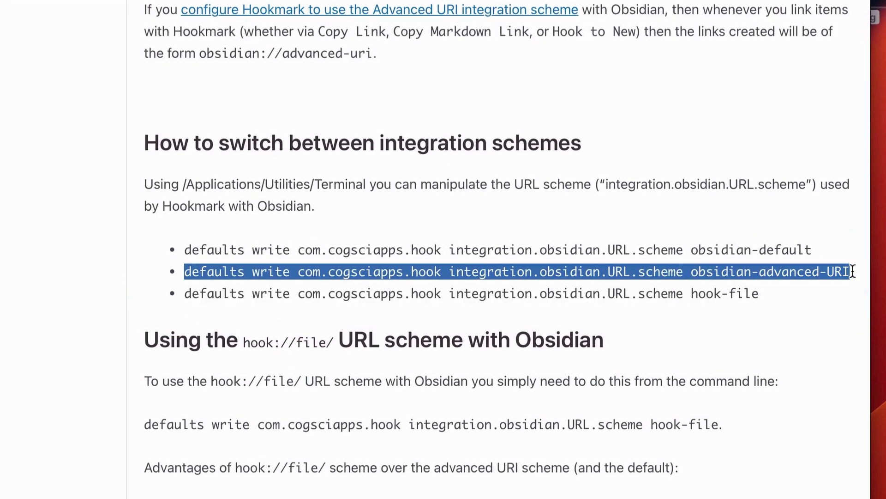
pyautogui.press('super+shift+u')
pyautogui.write('ter')
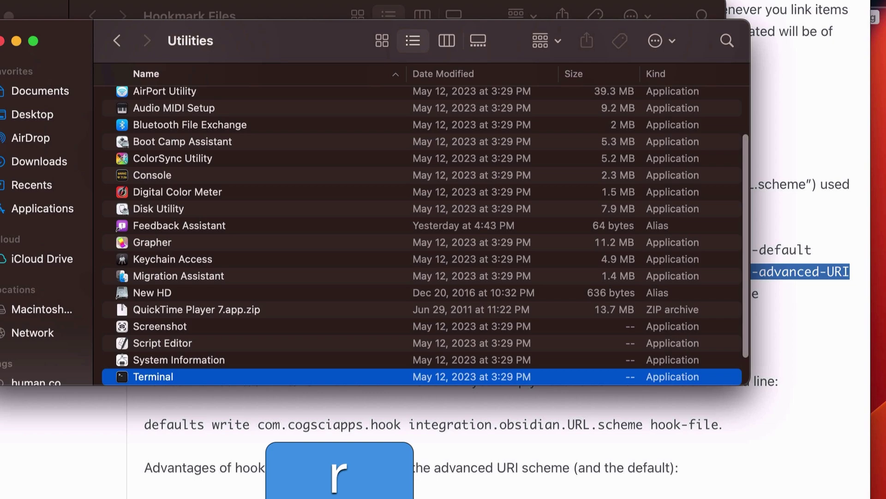
pyautogui.press('super+o')
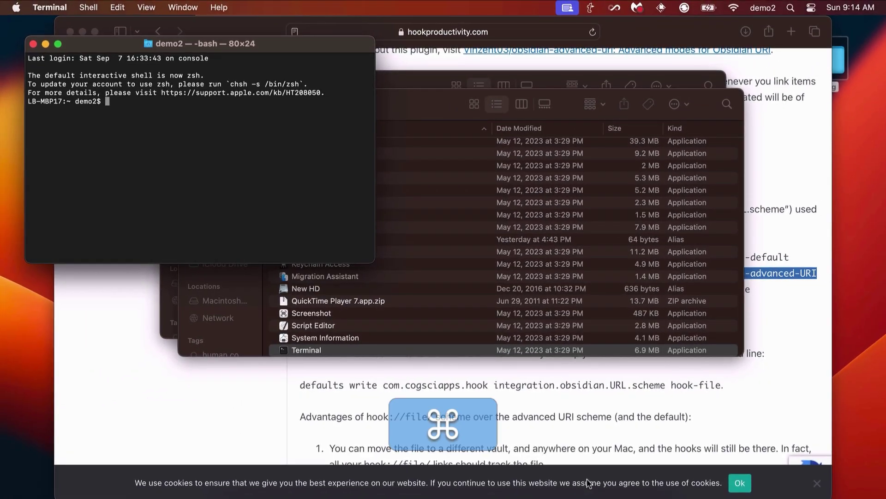
pyautogui.press('super+v')
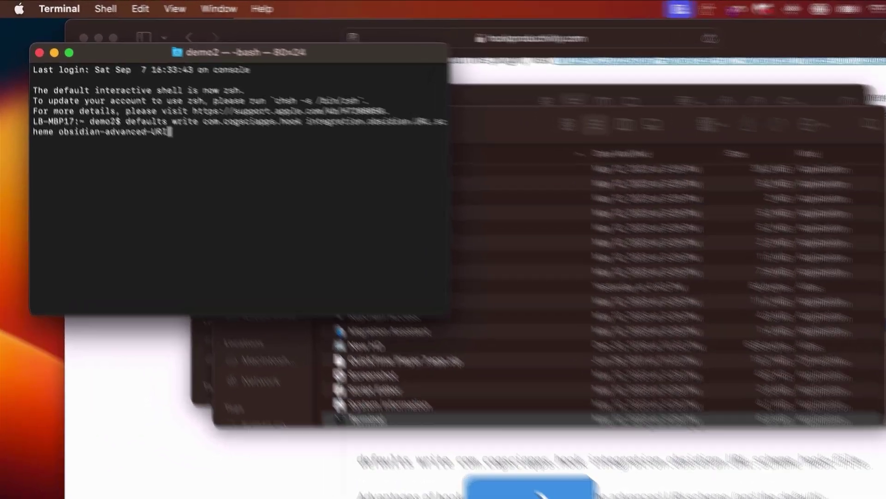
pyautogui.press('Return')
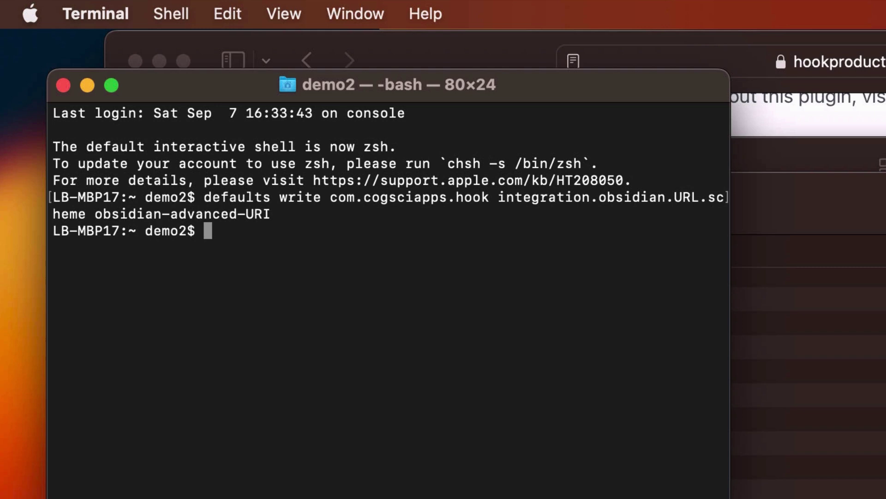
# - Rerun the command with the scheme value changed to obsidian-default
pyautogui.press('Up')
pyautogui.press('BackSpace')
pyautogui.press('BackSpace')
pyautogui.press('BackSpace')
pyautogui.press('BackSpace')
pyautogui.press('BackSpace')
pyautogui.press('BackSpace')
pyautogui.press('BackSpace')
pyautogui.press('BackSpace')
pyautogui.press('BackSpace')
pyautogui.press('BackSpace')
pyautogui.press('BackSpace')
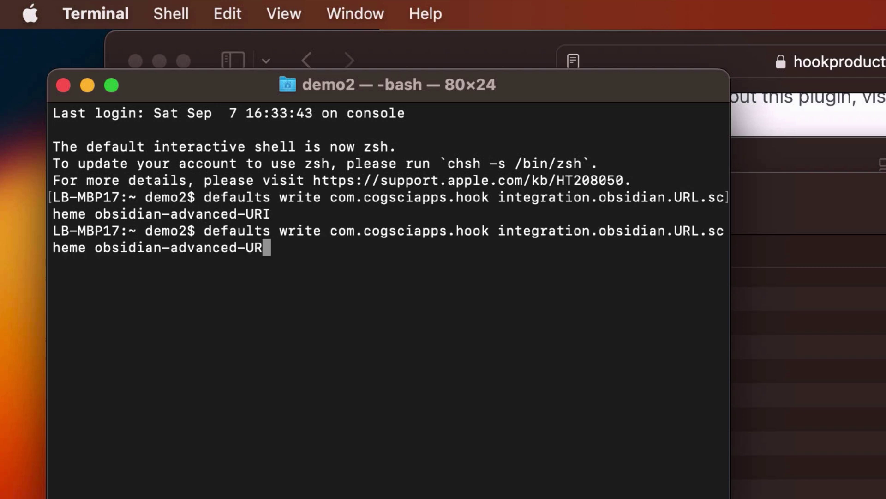
pyautogui.press('BackSpace')
pyautogui.write('defa')
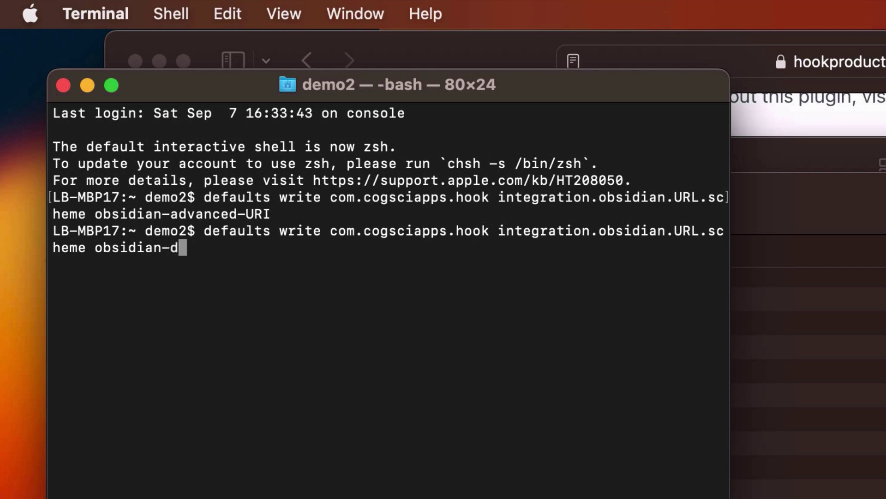
pyautogui.write('ult')
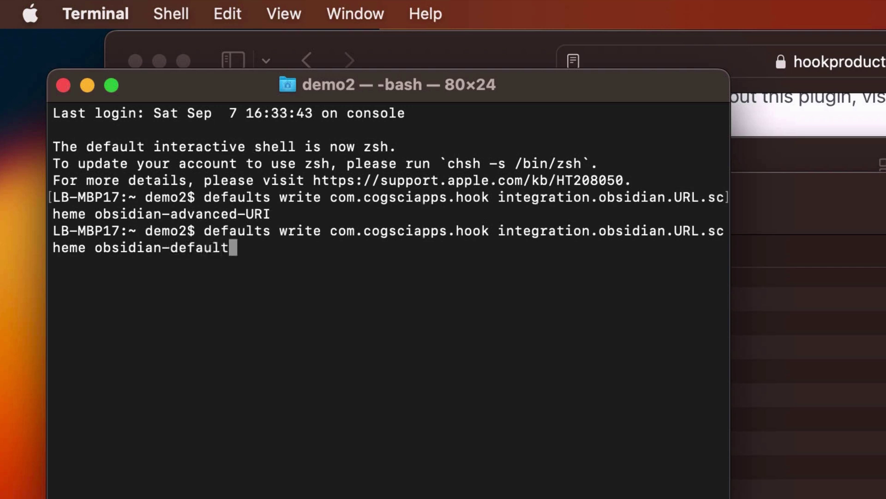
pyautogui.press('Return')
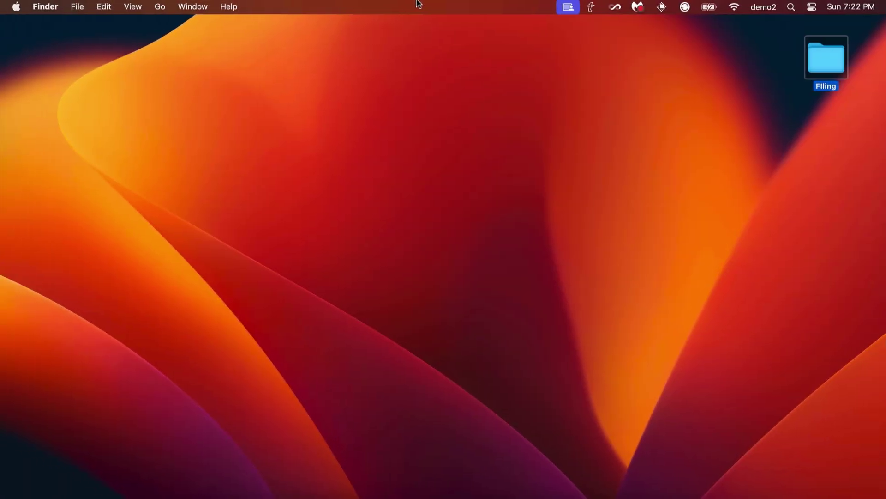
# - Summon Hookmark with Ctrl-H and open its Settings on the General tab
pyautogui.press('ctrl')
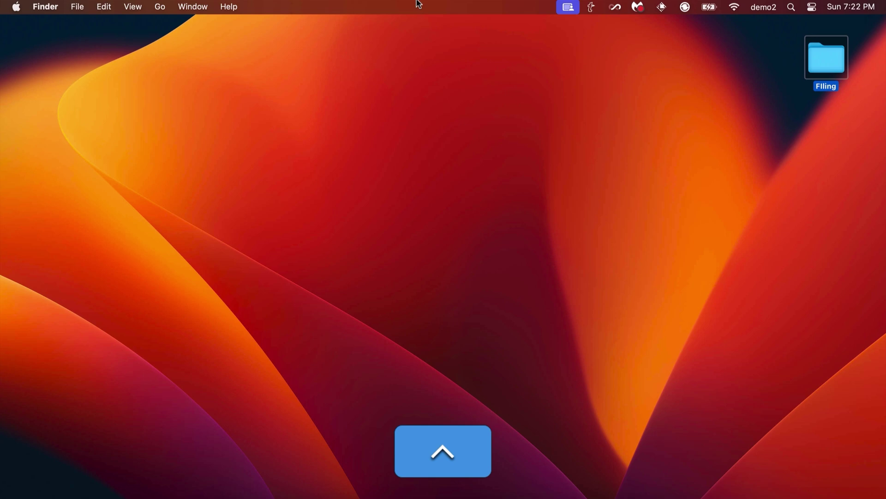
pyautogui.hotkey('ctrl', 'h')
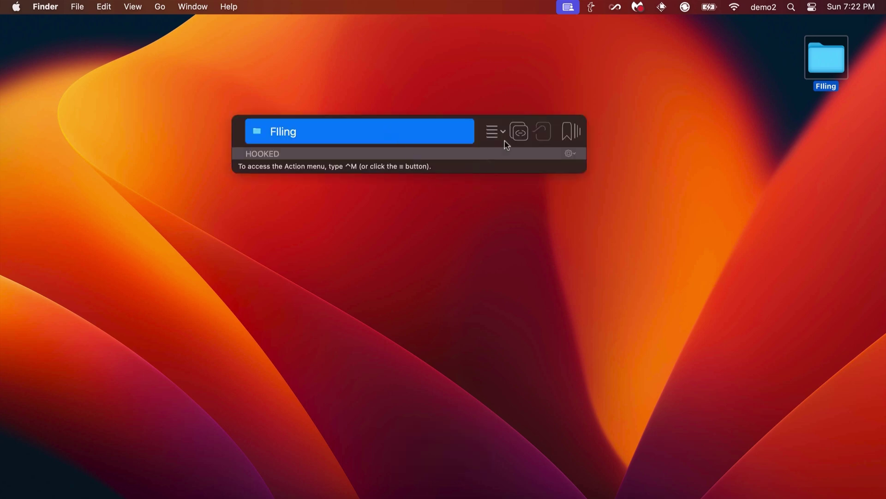
pyautogui.click(570, 153)
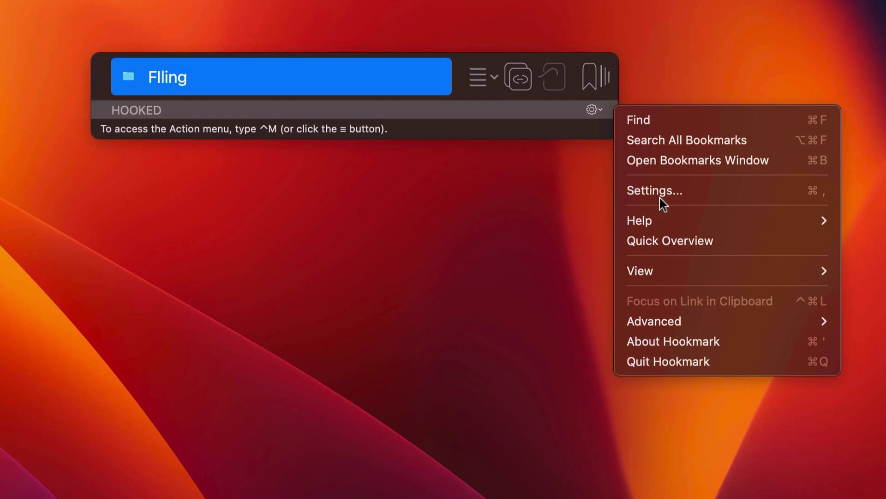
pyautogui.click(661, 192)
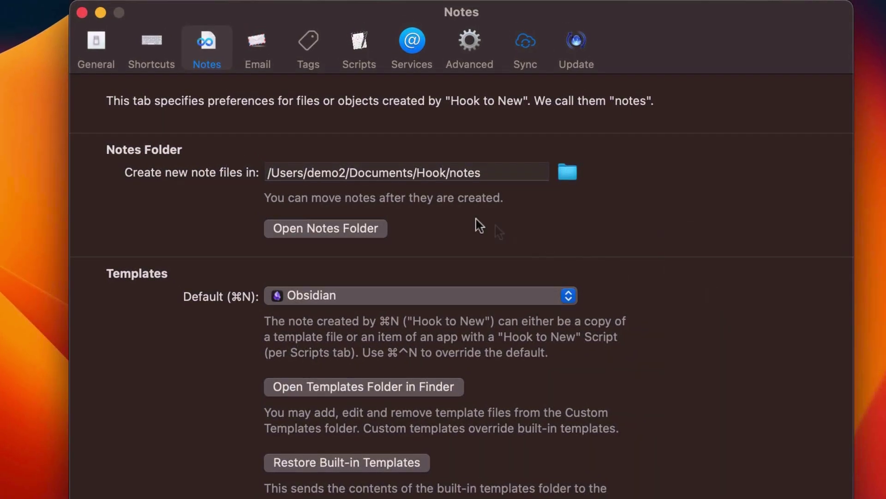
pyautogui.click(93, 51)
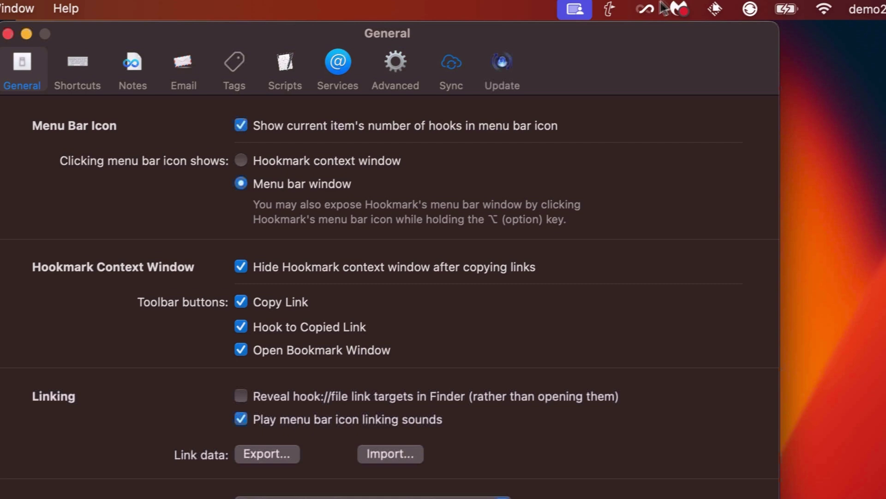
pyautogui.click(719, 0)
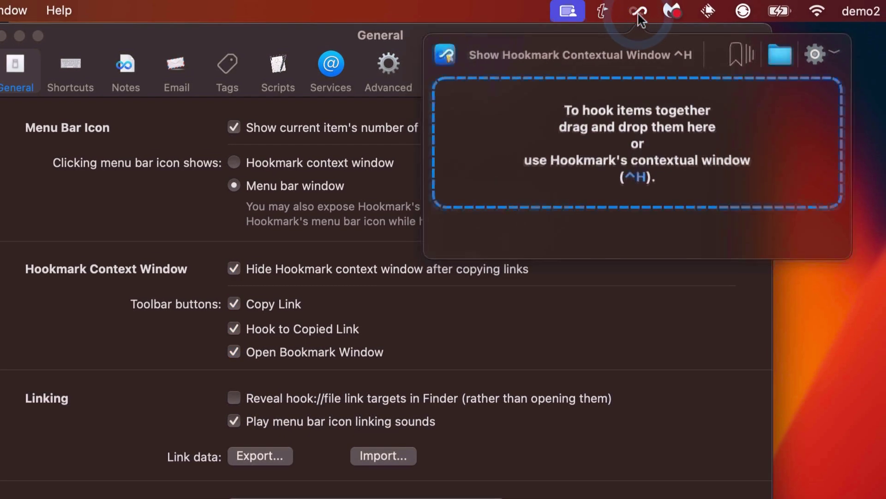
pyautogui.click(639, 14)
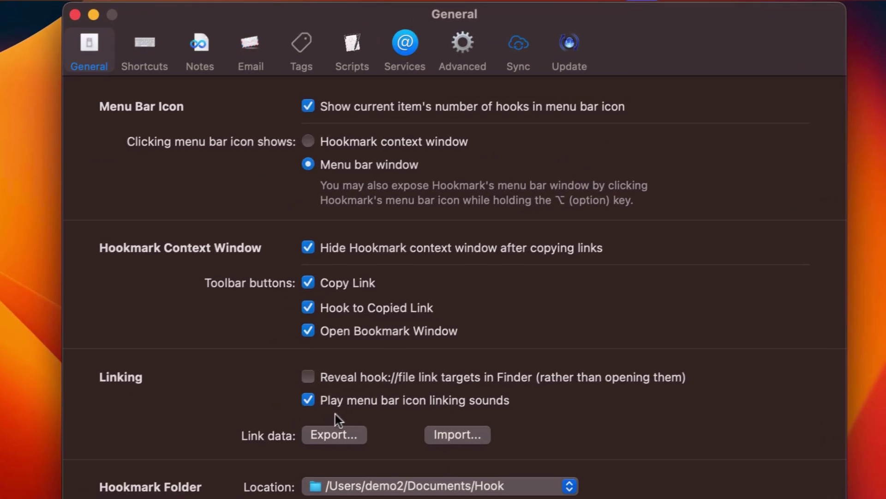
# - Look through the Shortcuts, Notes, Email, Tags and Scripts settings tabs
pyautogui.click(160, 55)
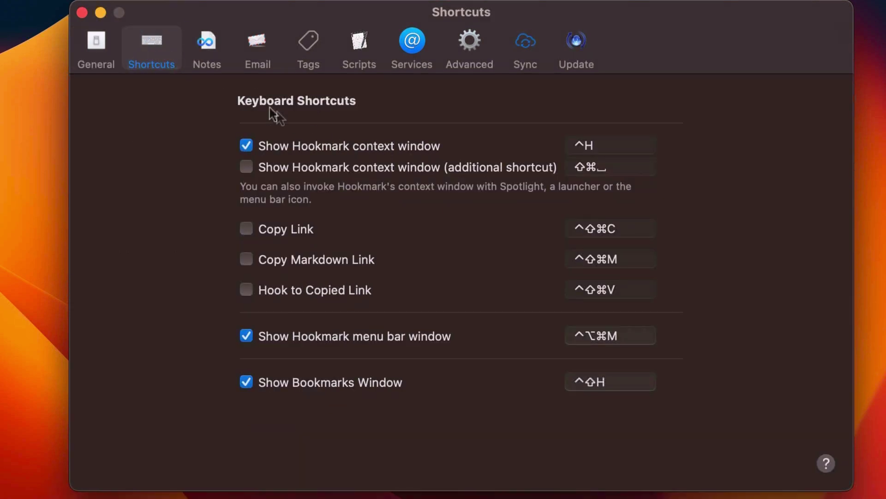
pyautogui.click(214, 59)
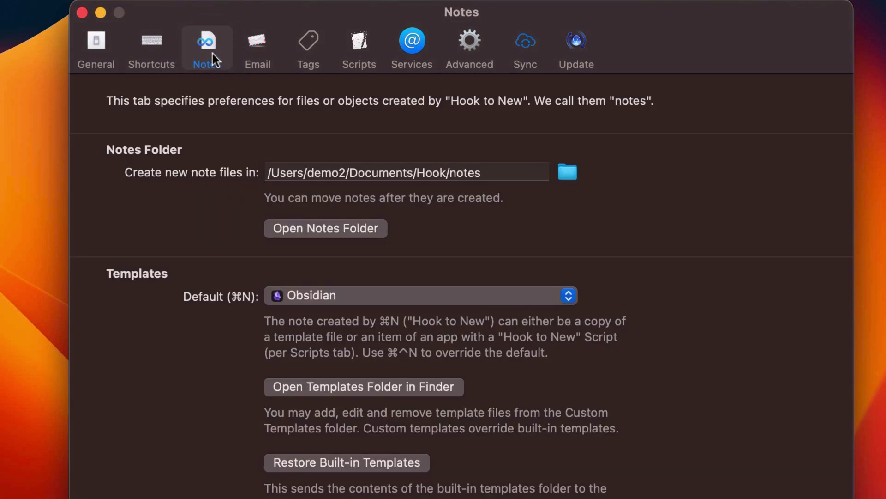
pyautogui.click(257, 55)
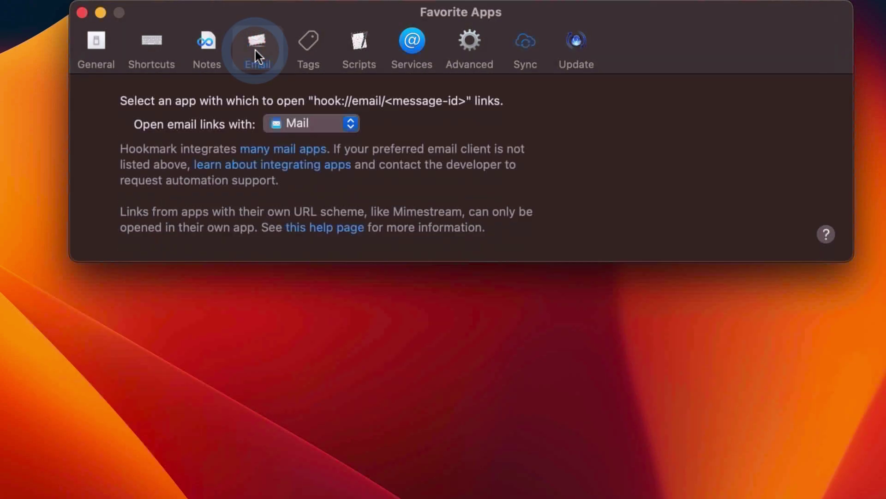
pyautogui.click(308, 52)
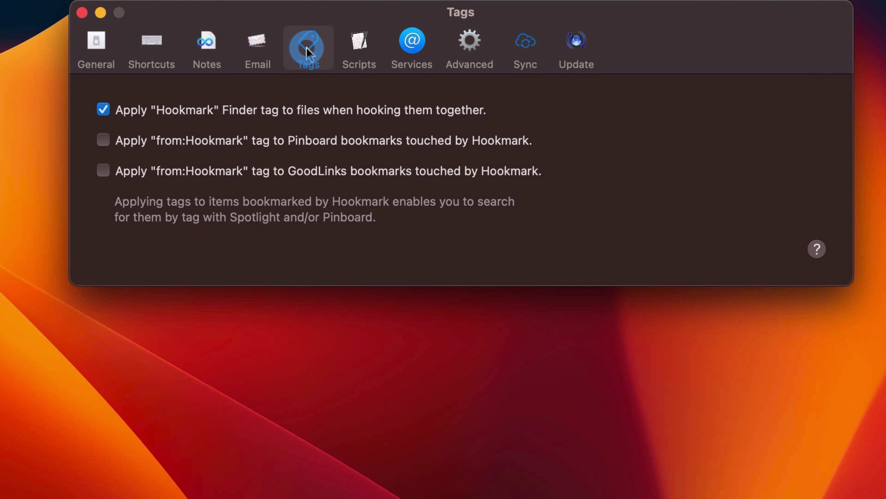
pyautogui.click(362, 44)
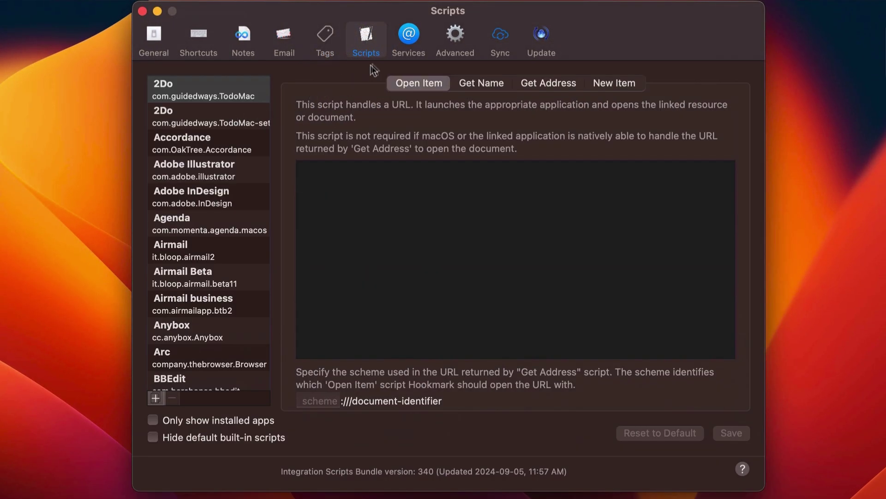
# - Check the Services tab, cancel adding a bookmarking account, then view Sync options
pyautogui.click(408, 38)
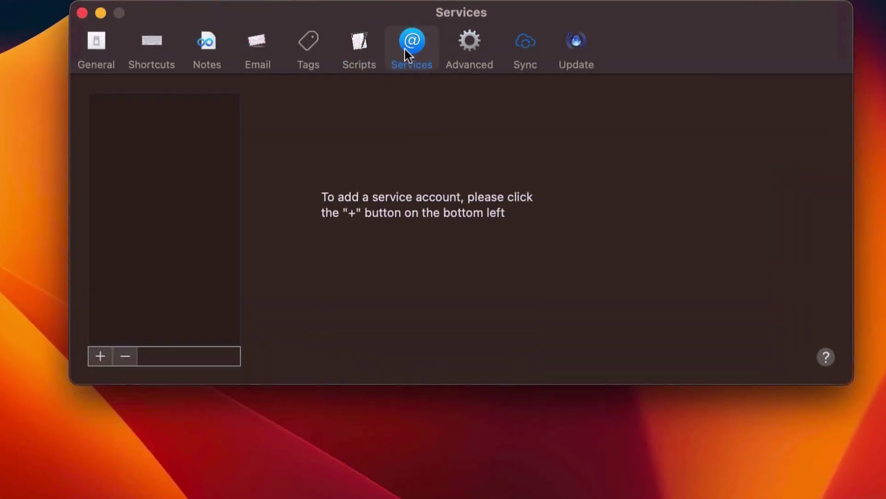
pyautogui.click(105, 357)
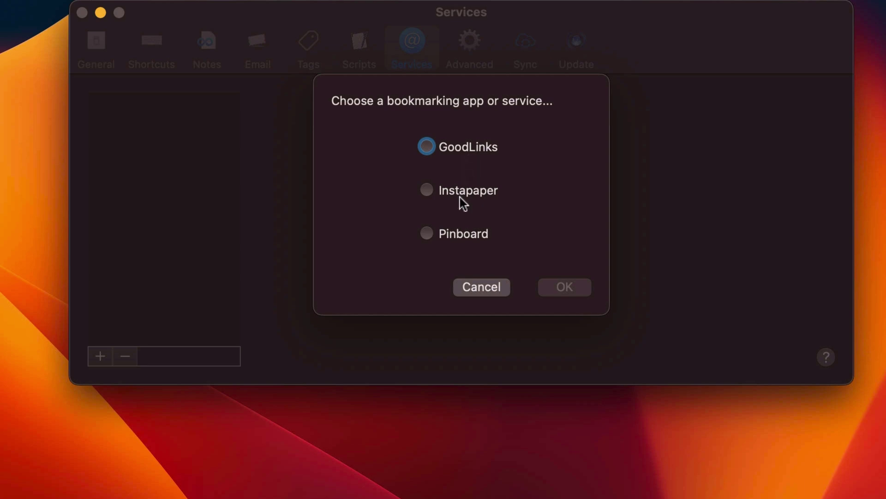
pyautogui.click(487, 290)
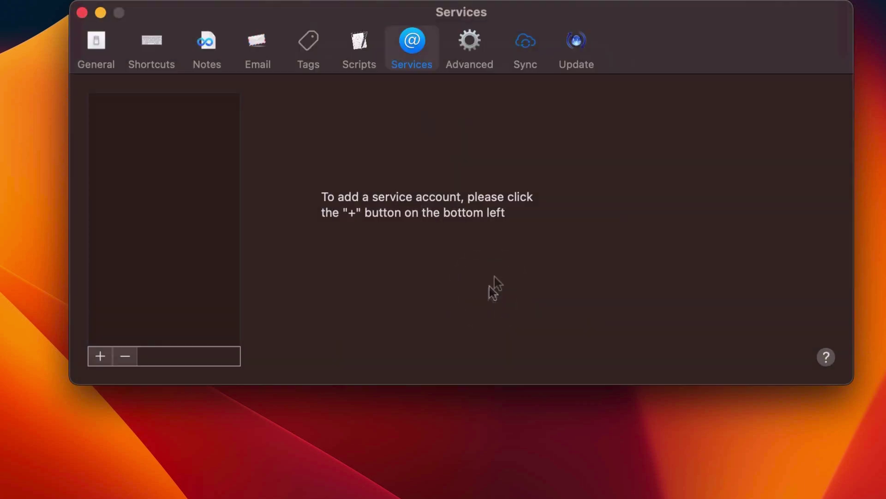
pyautogui.click(525, 49)
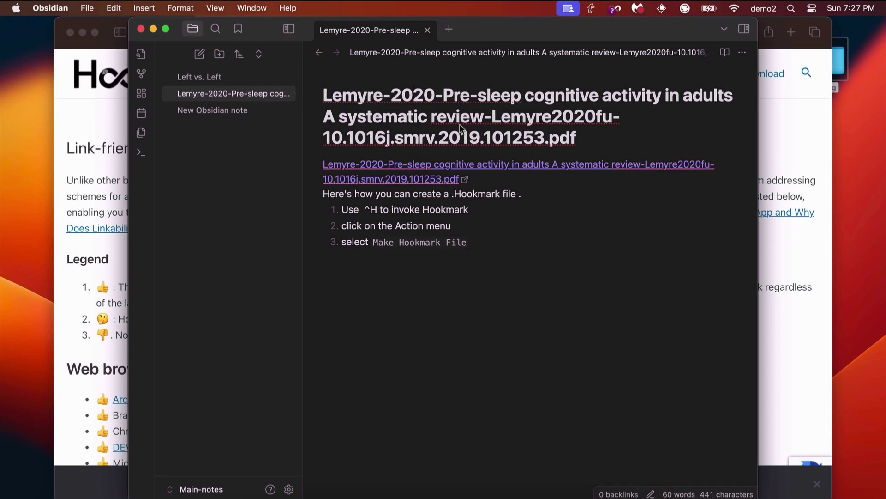
# - Scroll the Link-friendly Mac Apps page from web browsers down to the PDF Readers sections
pyautogui.click(105, 144)
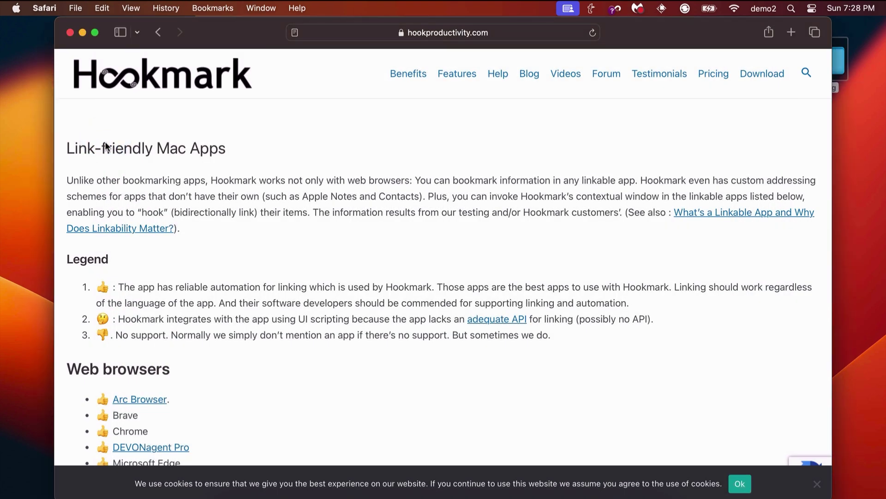
pyautogui.scroll(-5, 106, 146)
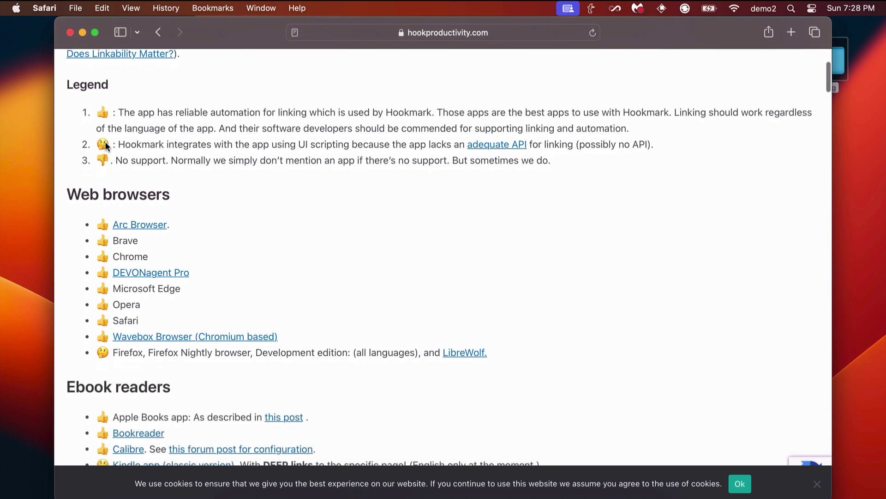
pyautogui.press('cmd+l')
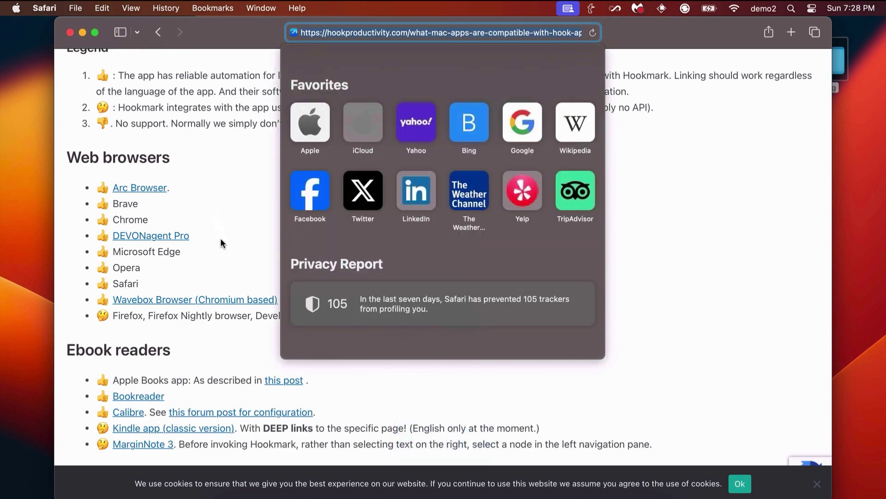
pyautogui.scroll(-12, 215, 221)
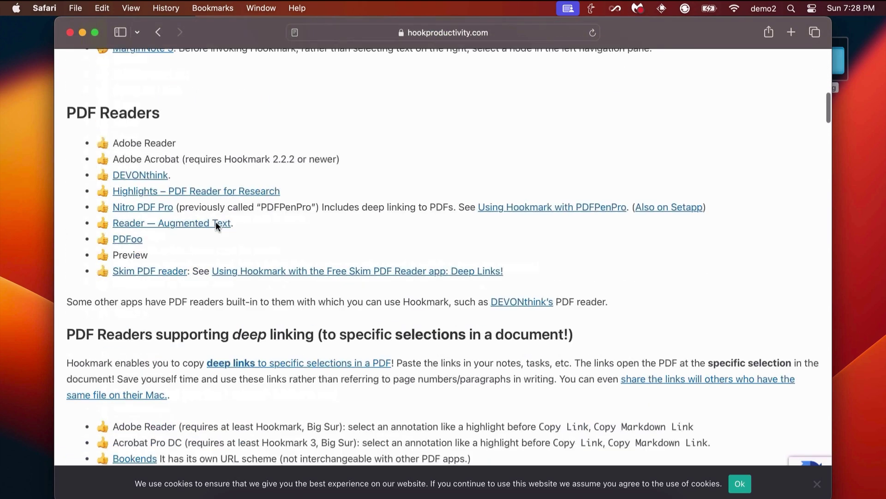
pyautogui.scroll(-3, 215, 221)
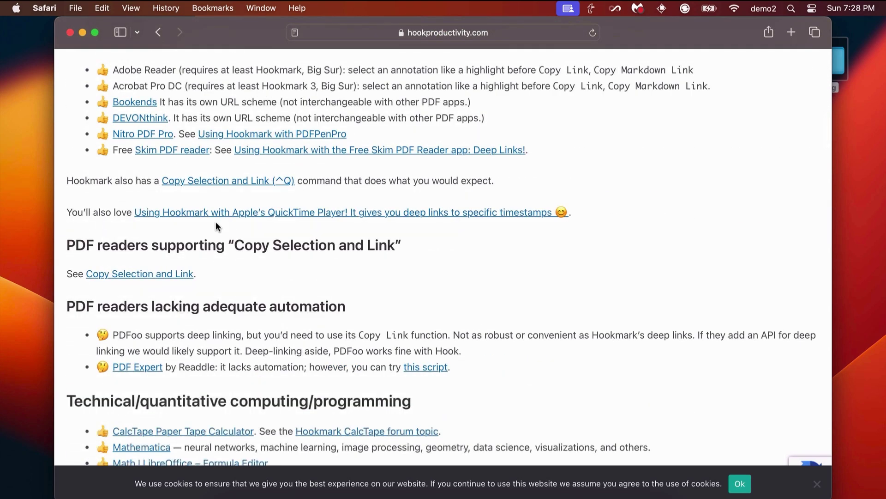